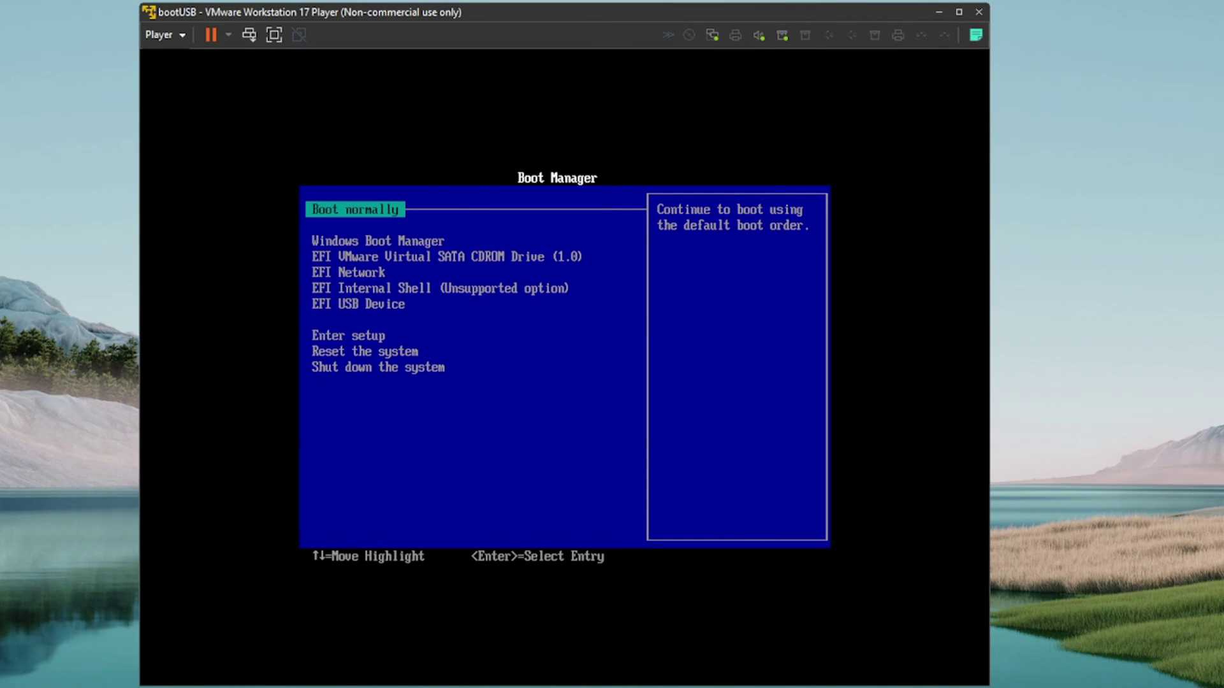
Step: Boot the VM from EFI USB Device and enter the Ventoy password to reach the tool-folder menu
key(Down)
key(Down)
key(Down)
key(Down)
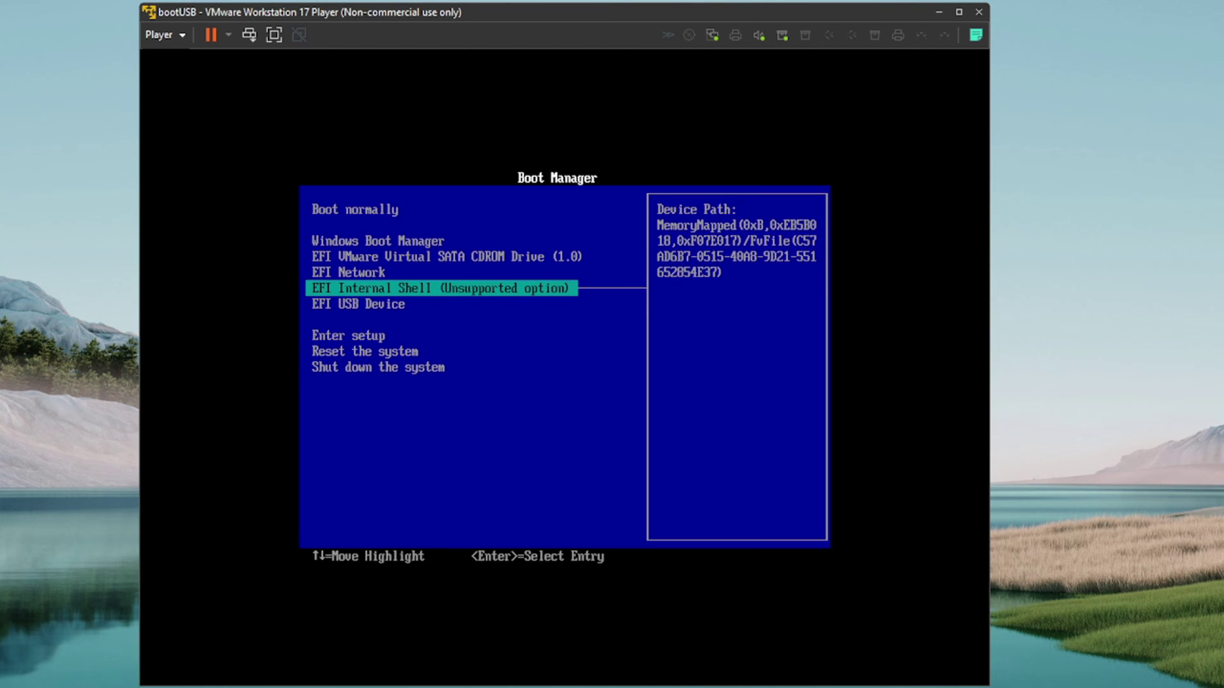
key(Down)
key(Return)
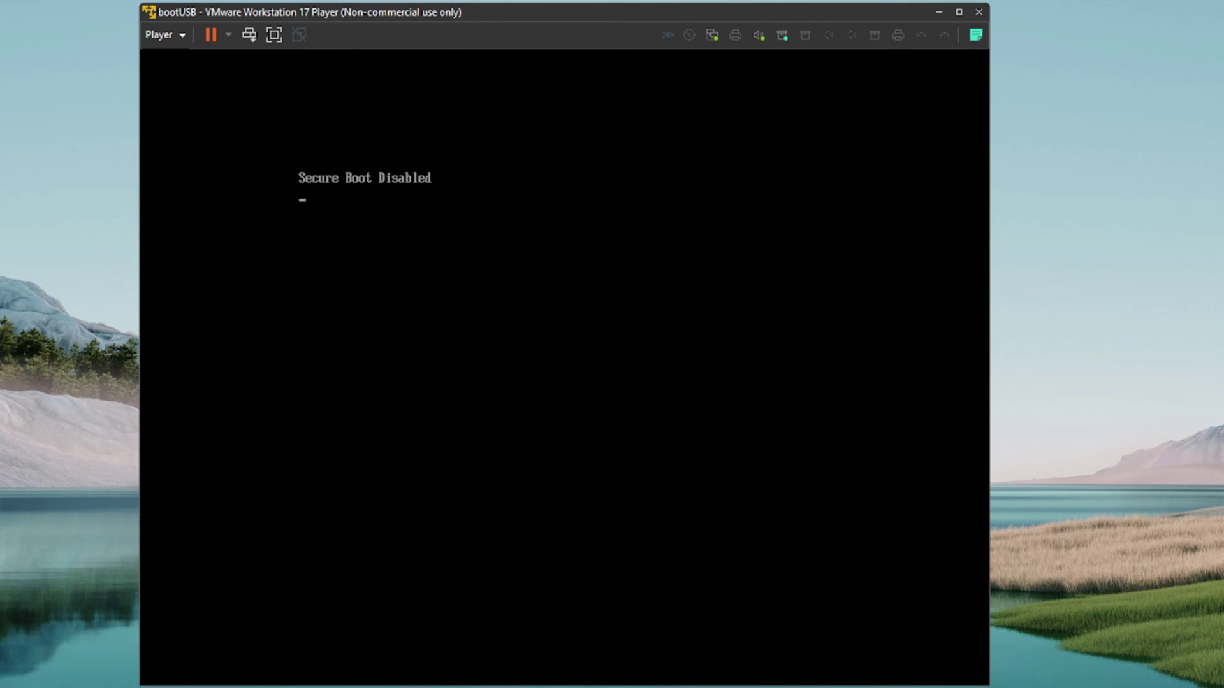
text(*)
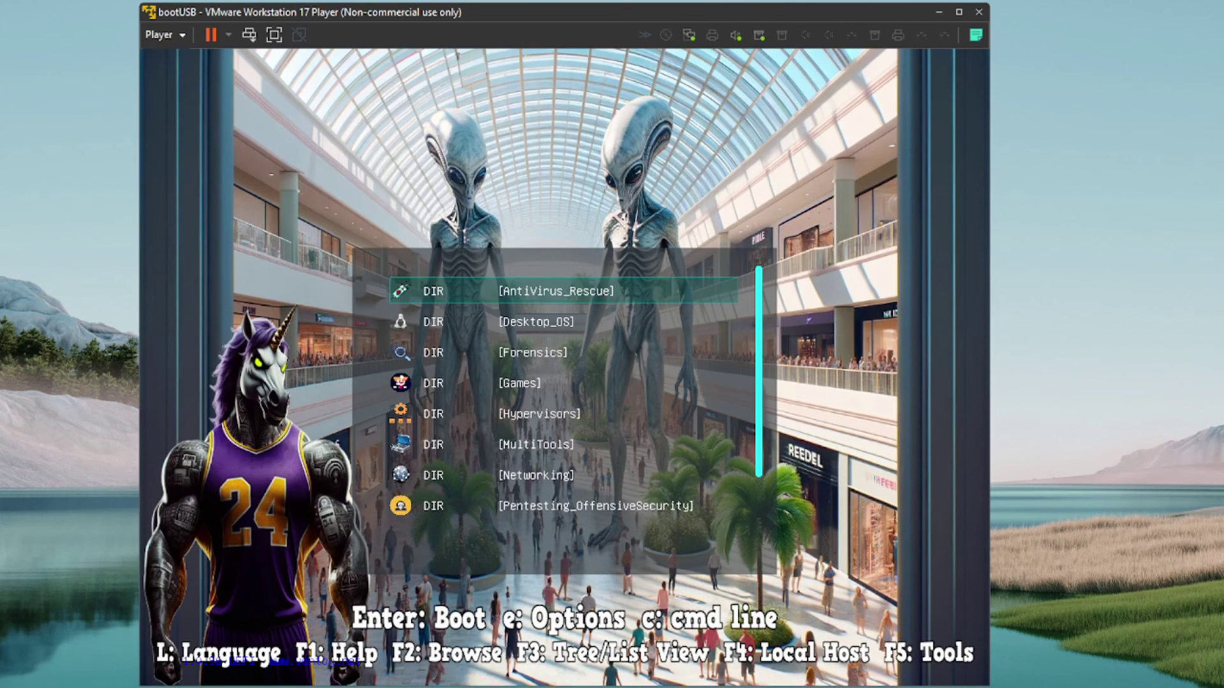
Step: Open the MultiTools folder in the Ventoy menu
key(Down)
key(Down)
key(Down)
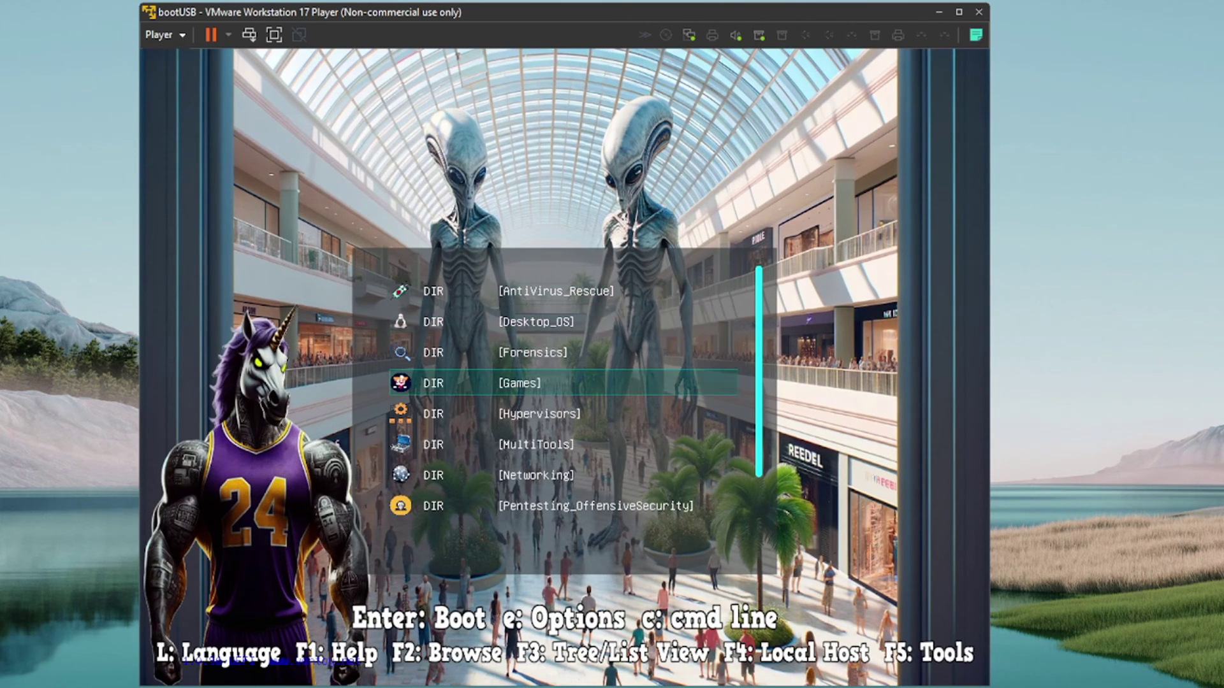
key(Up)
key(Down)
key(Down)
key(Down)
key(Down)
key(Up)
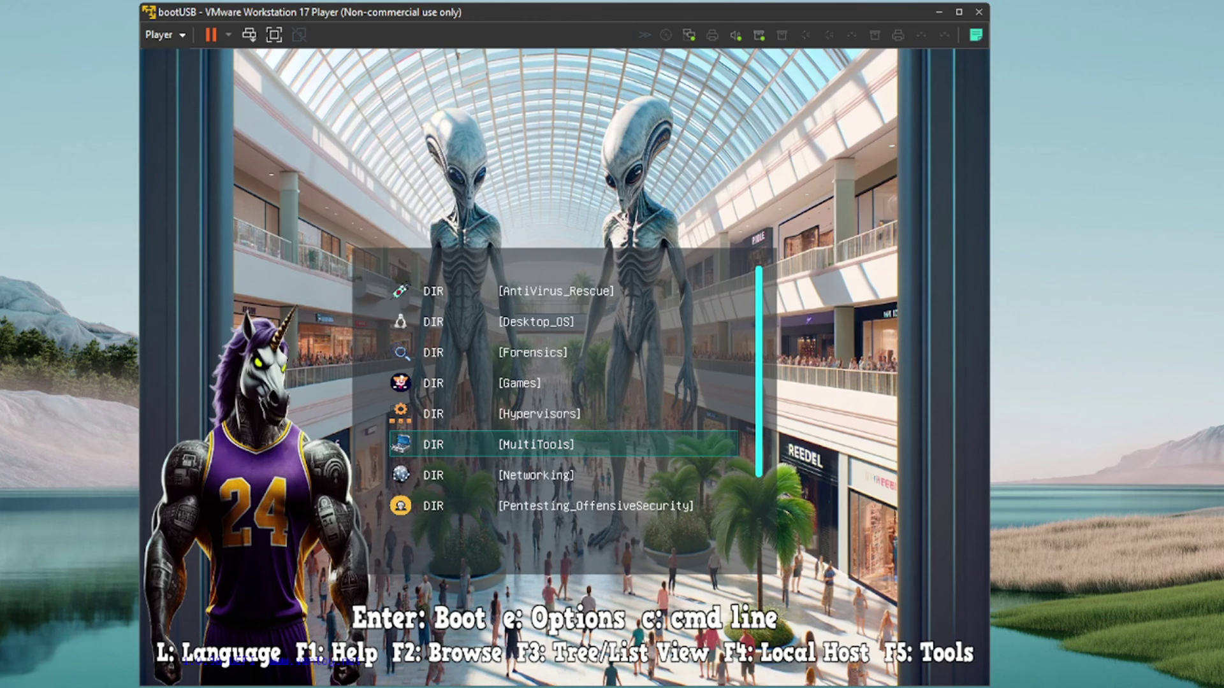
key(Return)
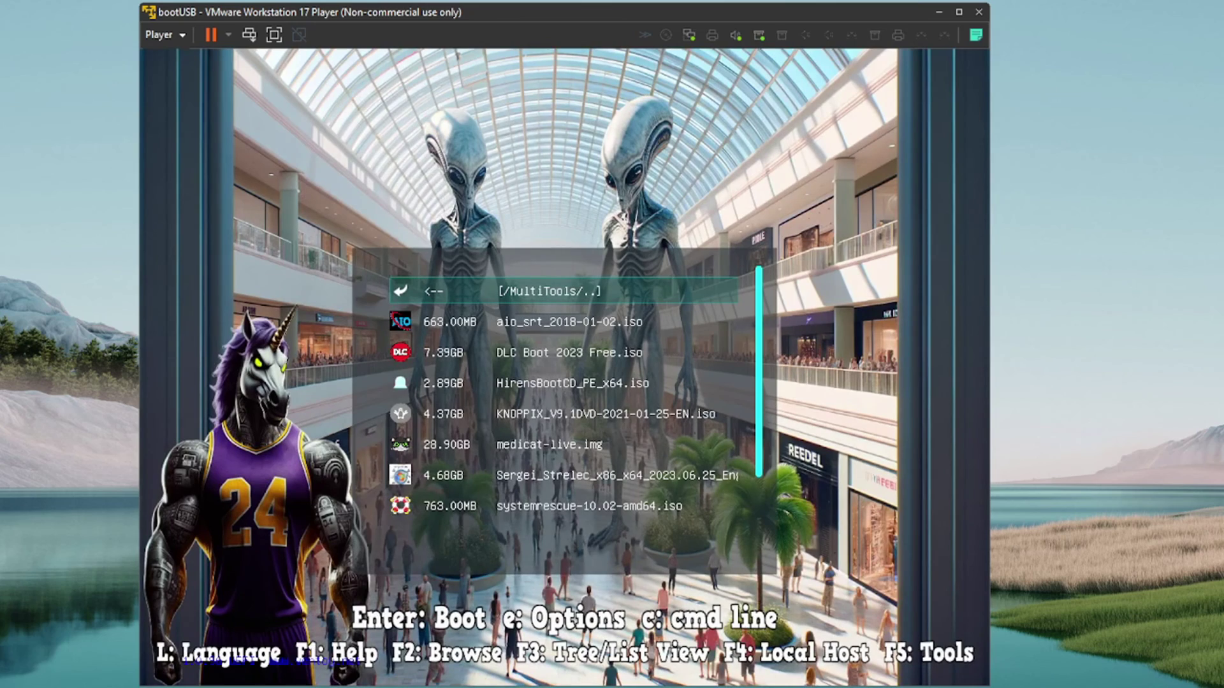
Step: Select DLC Boot 2023 Free.iso and open its boot options
key(Down)
key(Down)
key(Down)
key(Down)
key(Down)
key(Down)
key(Down)
key(Down)
key(Down)
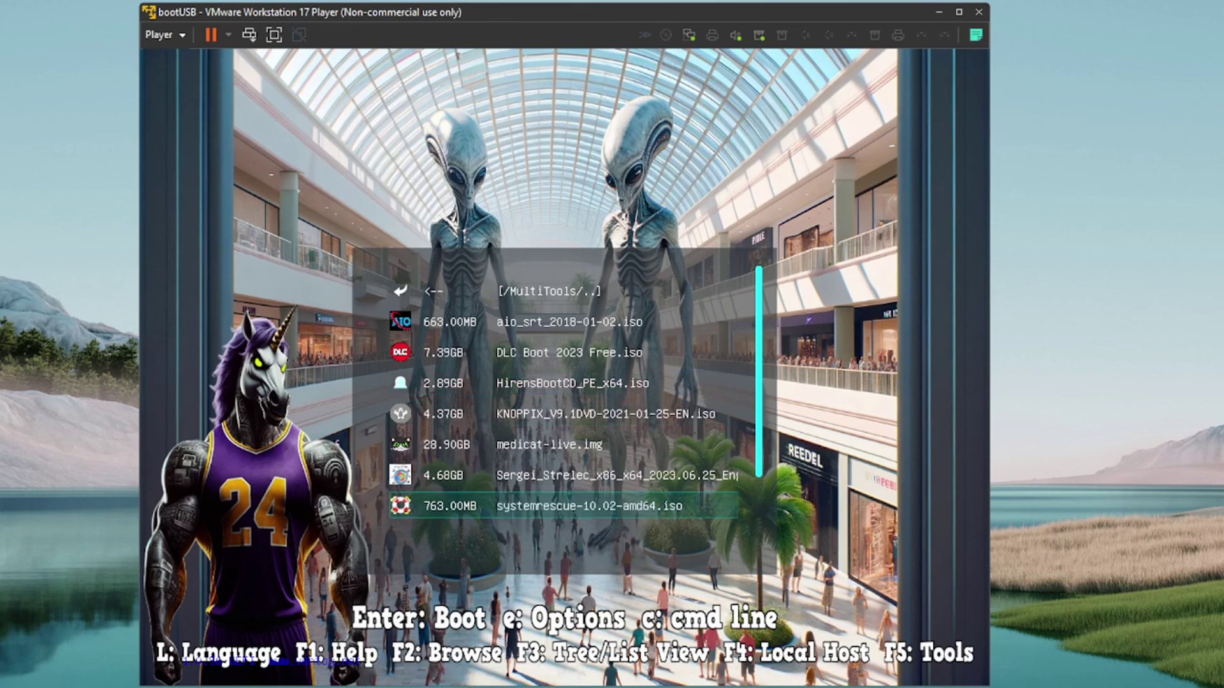
key(Down)
key(Up)
key(Up)
key(Up)
key(Up)
key(Up)
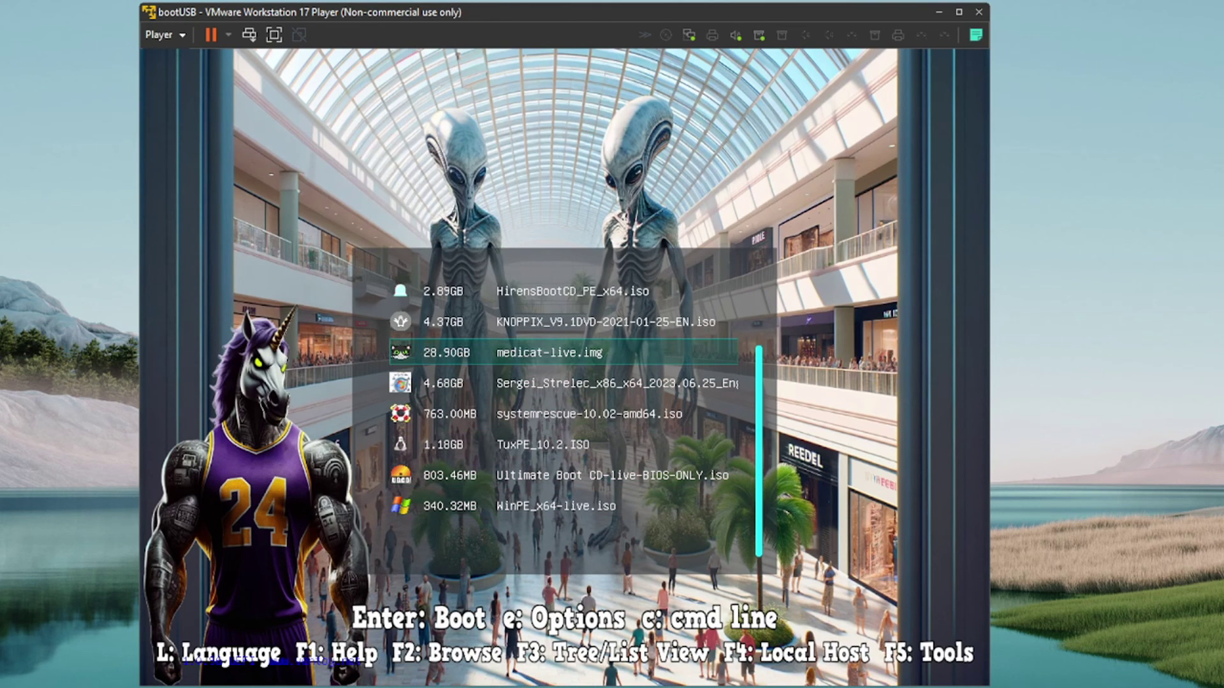
key(Up)
key(Up)
key(Up)
key(Up)
key(Up)
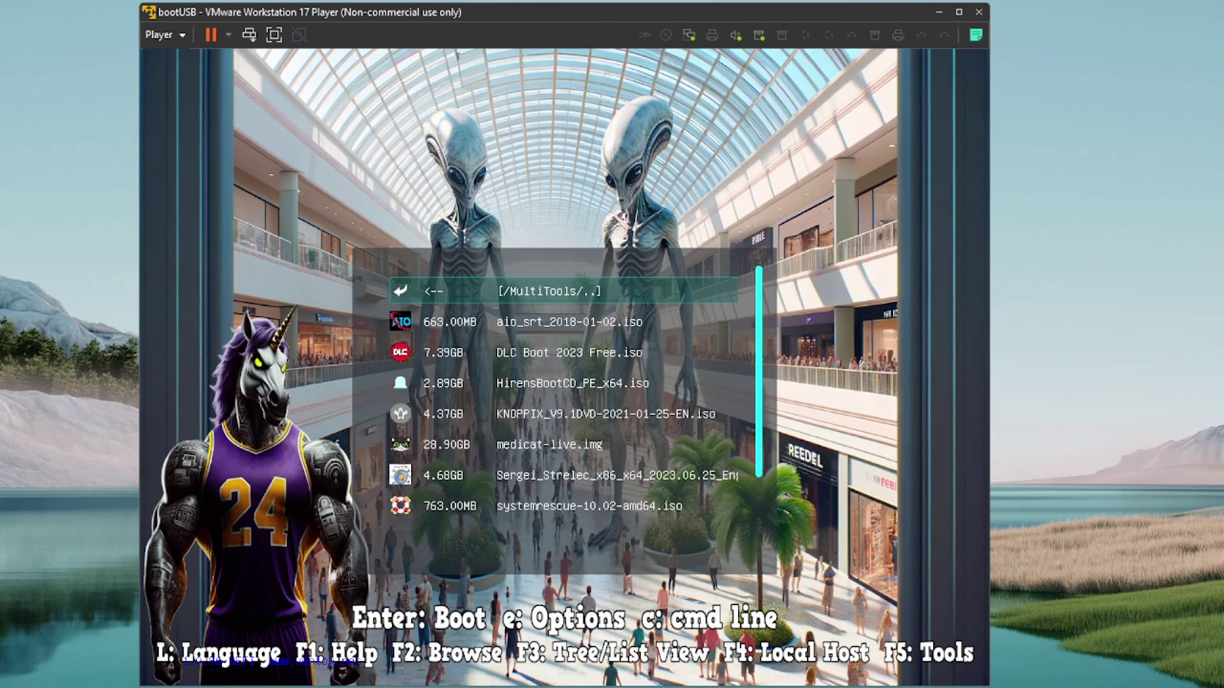
key(Down)
key(Down)
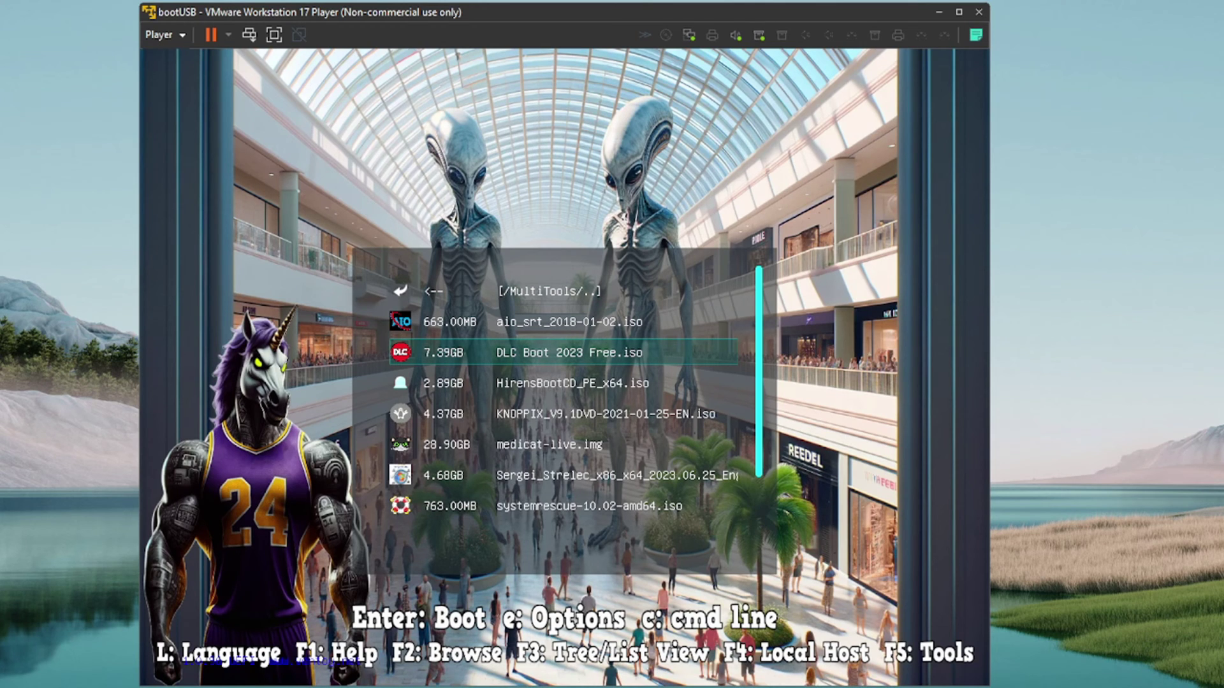
key(Return)
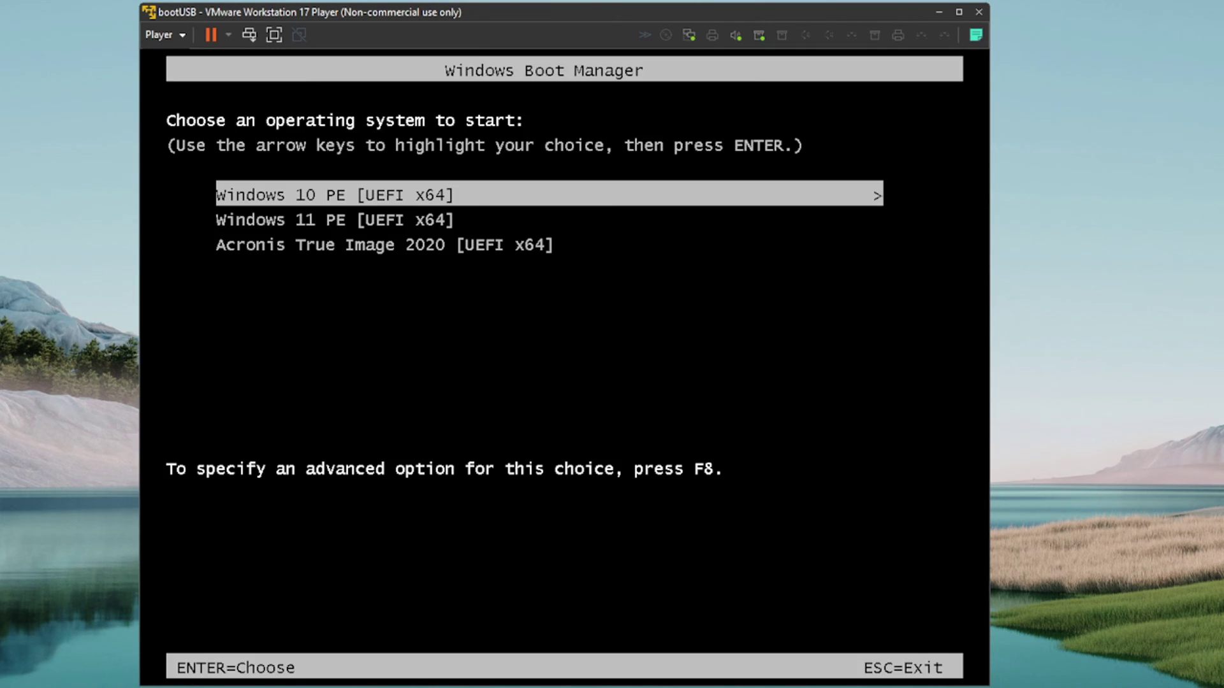
Step: Boot Windows 11 PE [UEFI x64] from the Windows Boot Manager
key(Down)
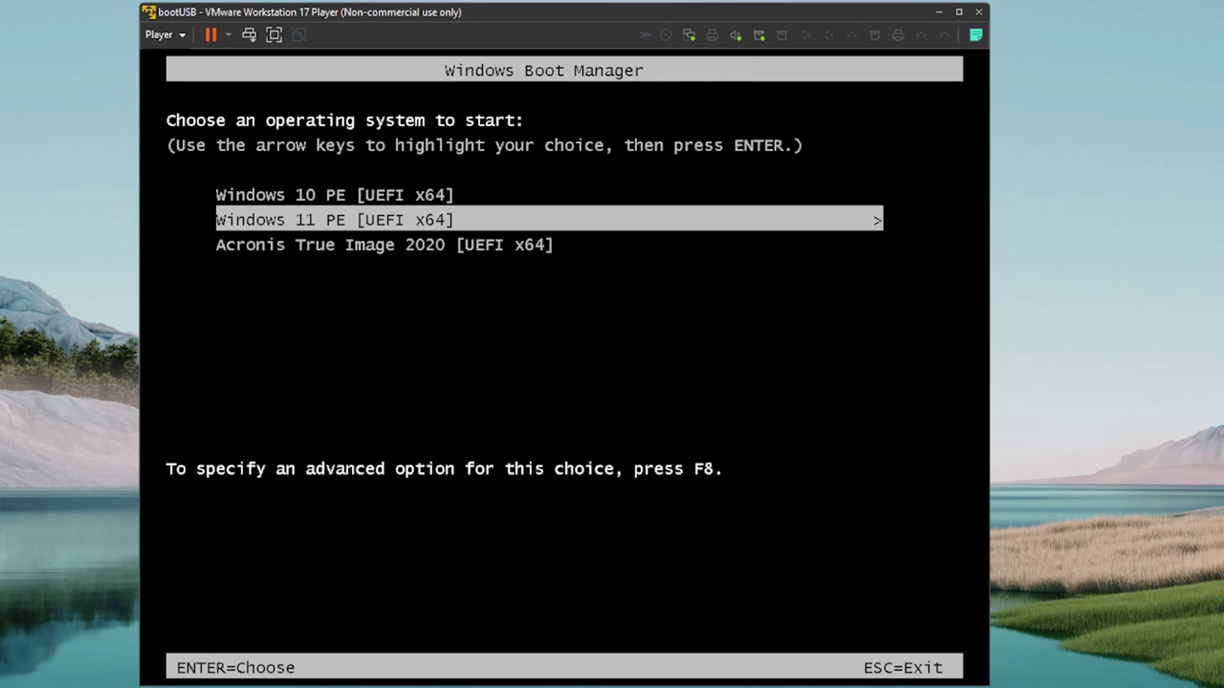
key(Up)
key(Down)
key(Return)
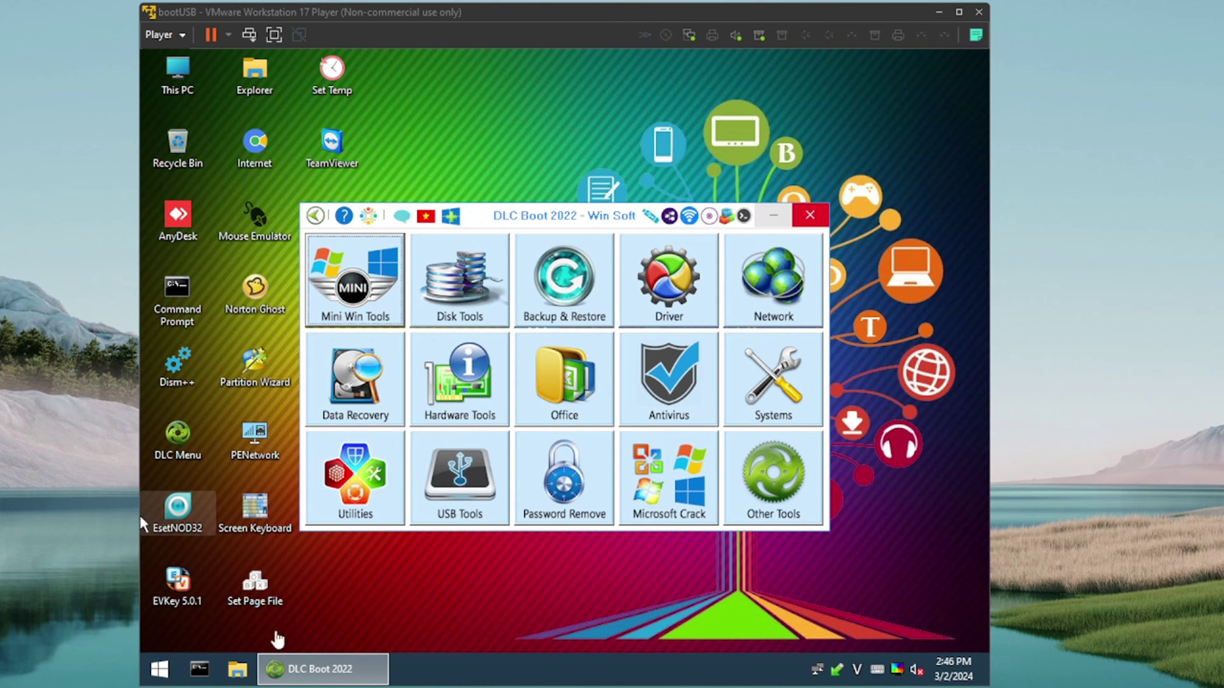
Step: Focus the VM window and open the Mini Win Tools category in DLC Boot 2022
click(733, 123)
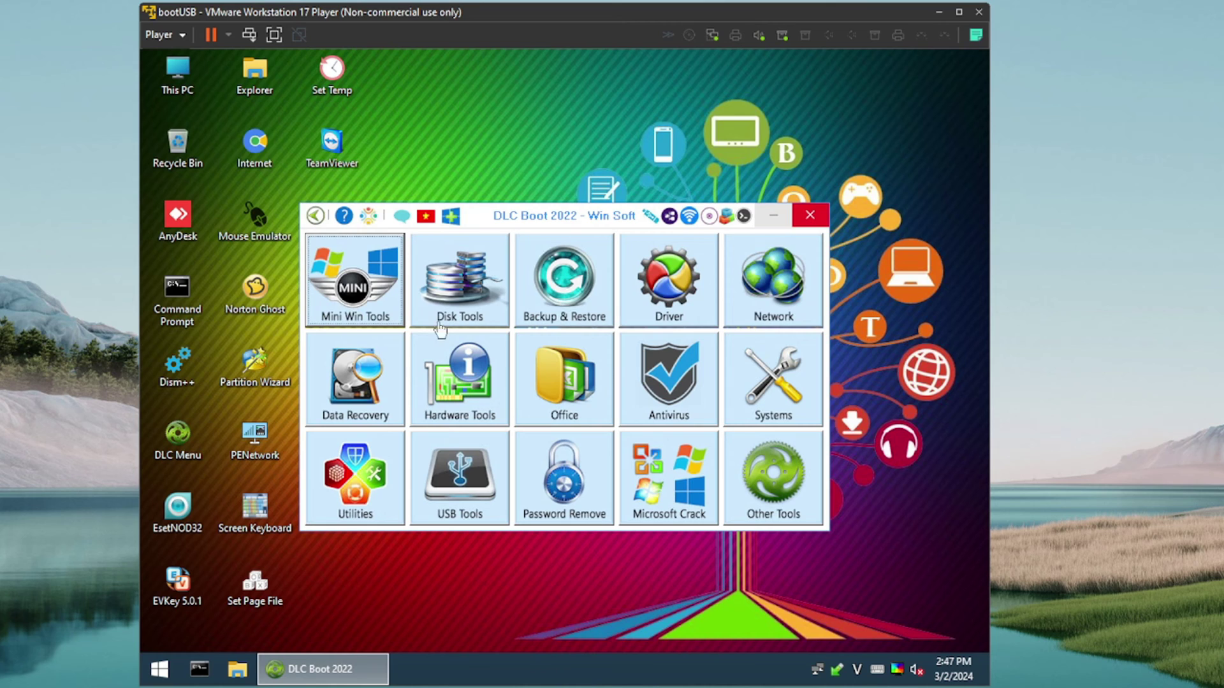
click(348, 298)
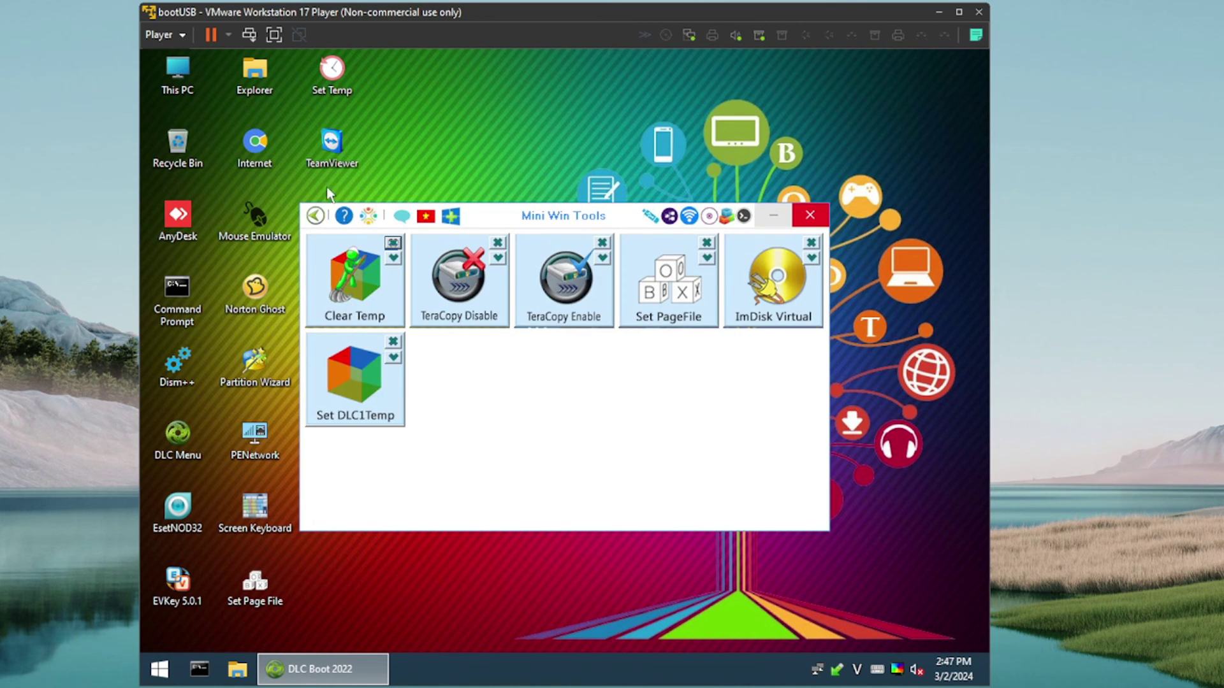
Step: Go back to the main menu, revisit Mini Win Tools, then return to the main menu
click(316, 217)
click(383, 318)
click(315, 215)
Step: View the Disk Tools category, then return to the DLC Boot main menu
click(472, 309)
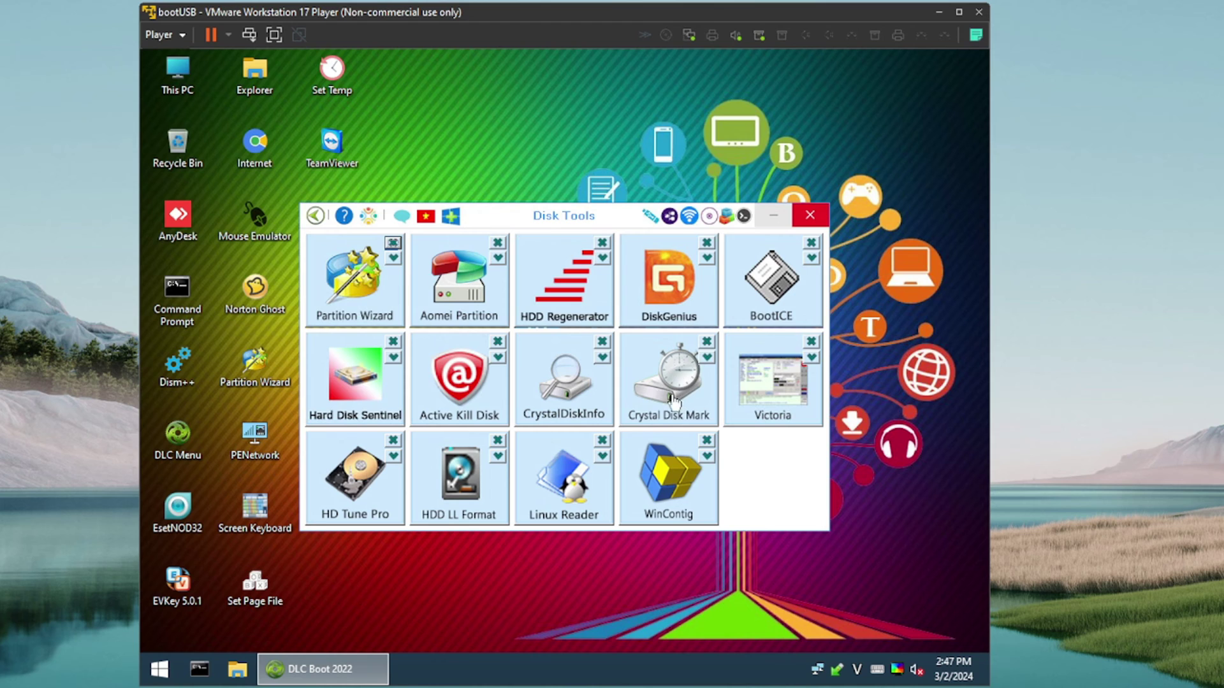
click(316, 216)
click(584, 316)
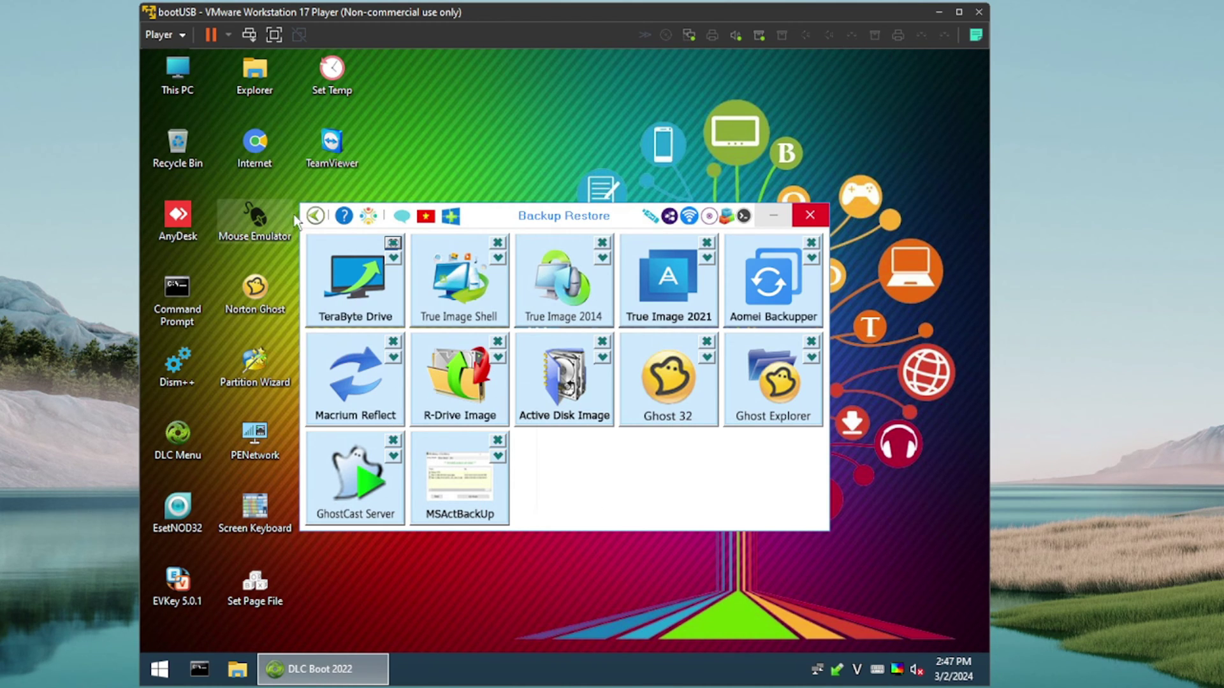
Step: Browse the Driver and Network tool categories, returning to the main grid after each
click(315, 217)
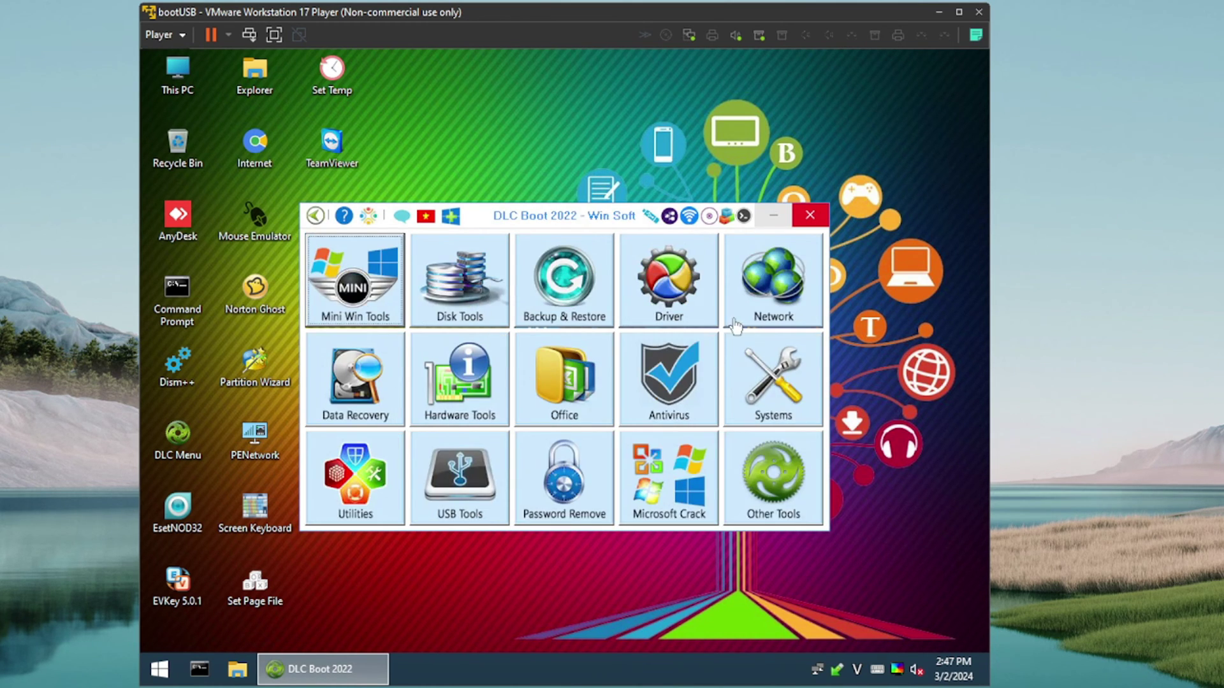
click(665, 294)
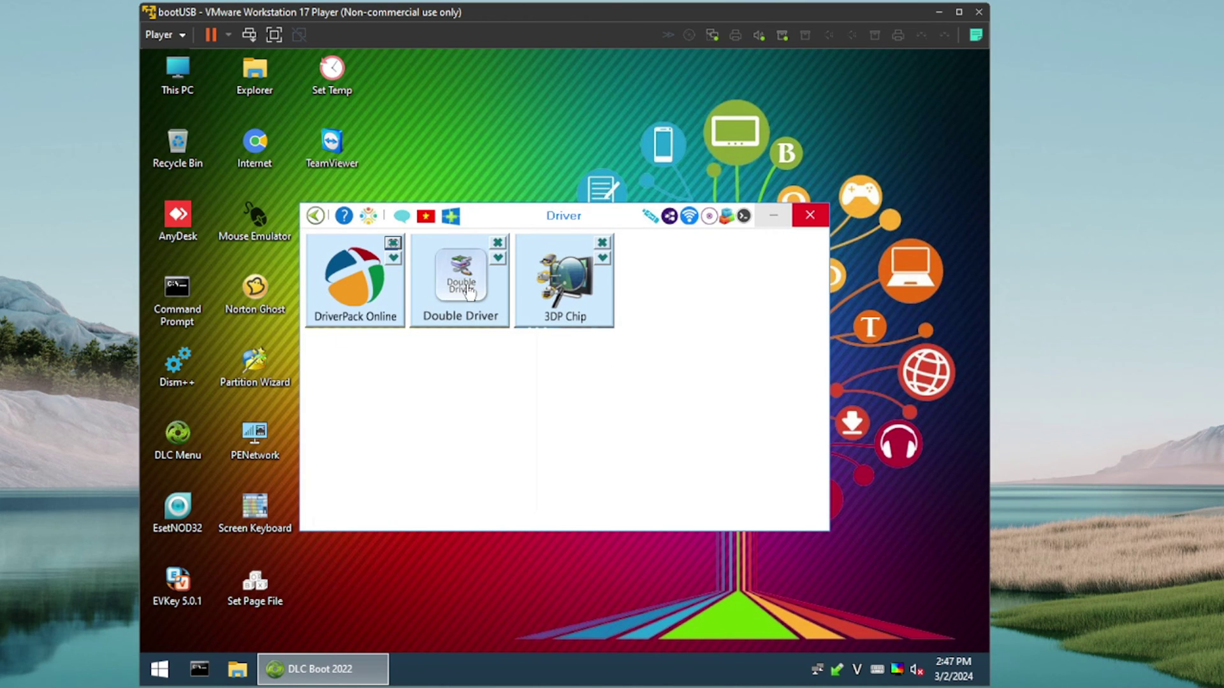
click(314, 216)
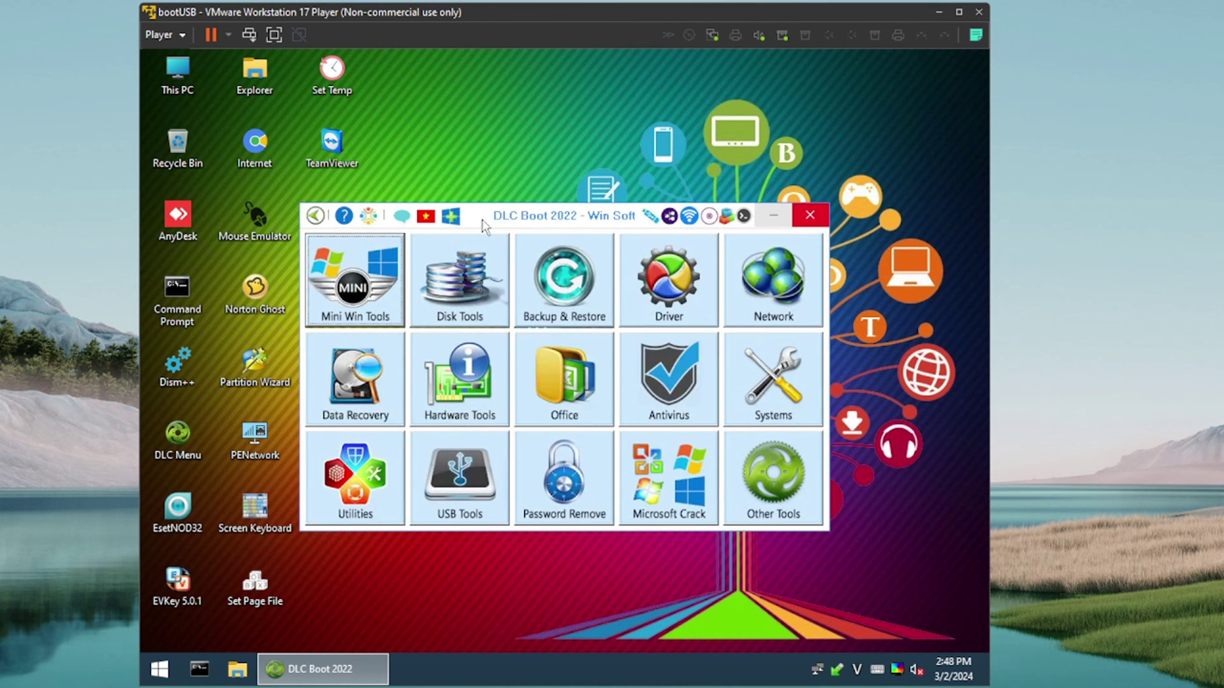
click(809, 294)
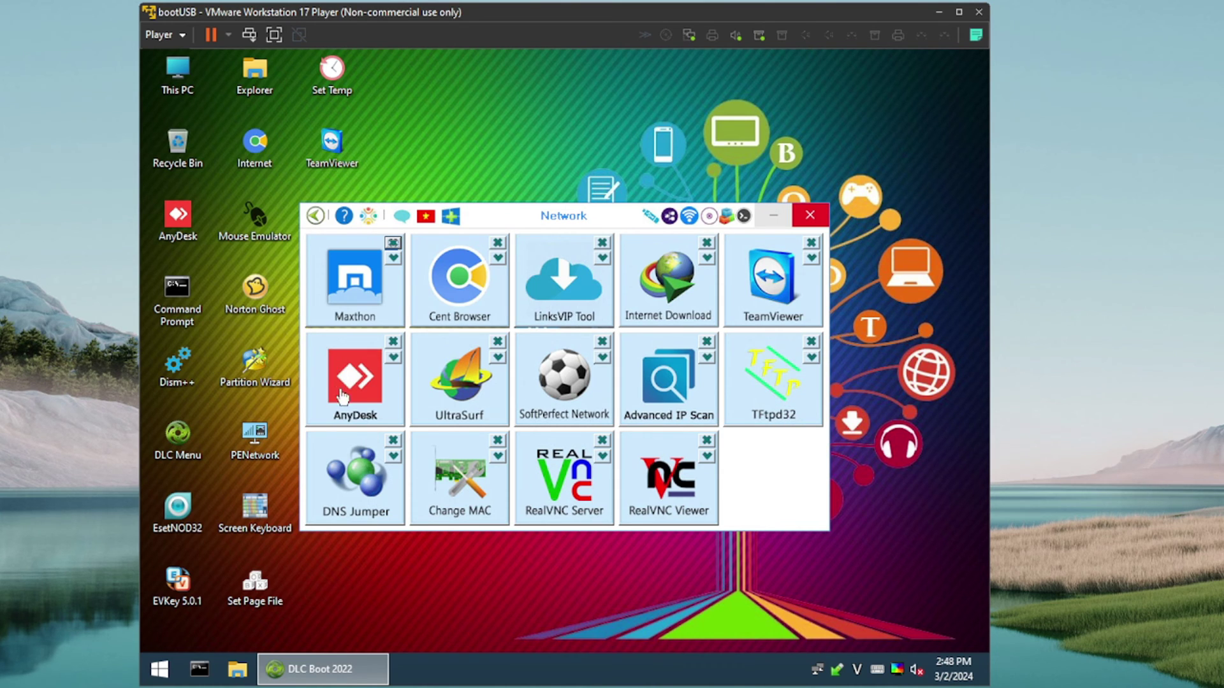
click(315, 216)
Step: Review the Data Recovery tools list, then go back to the main grid
click(336, 398)
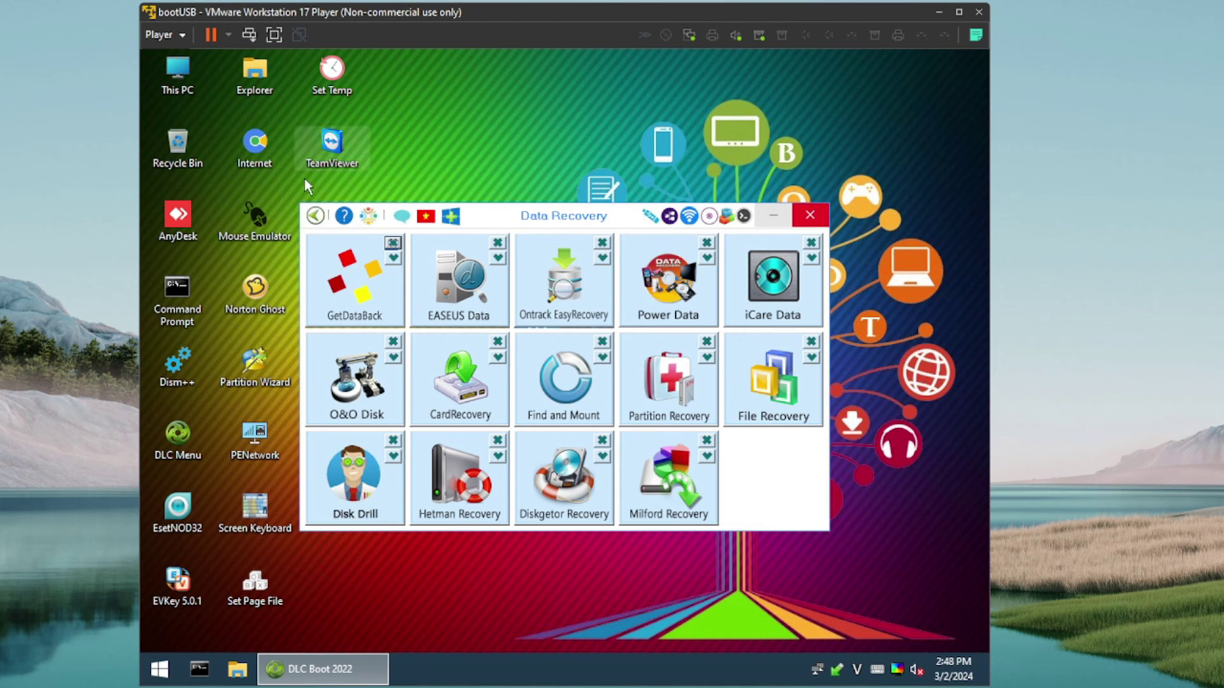
click(314, 216)
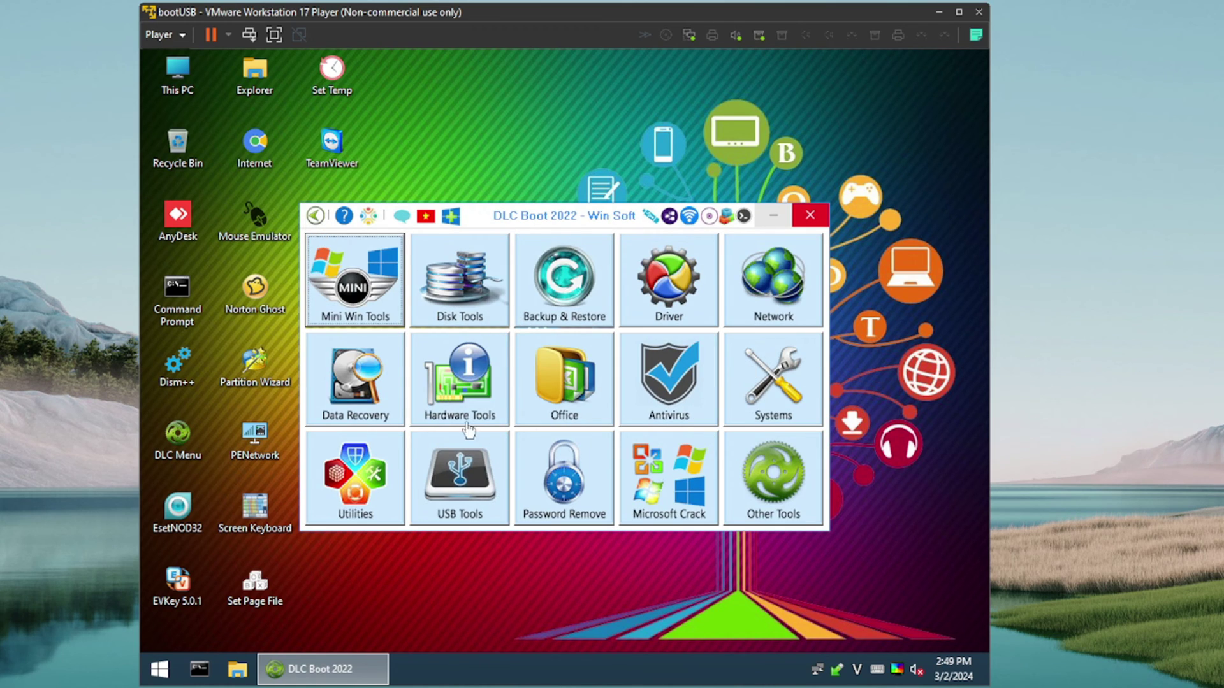
Step: Browse the Hardware Tools and Office categories, returning to the main grid after each
click(452, 404)
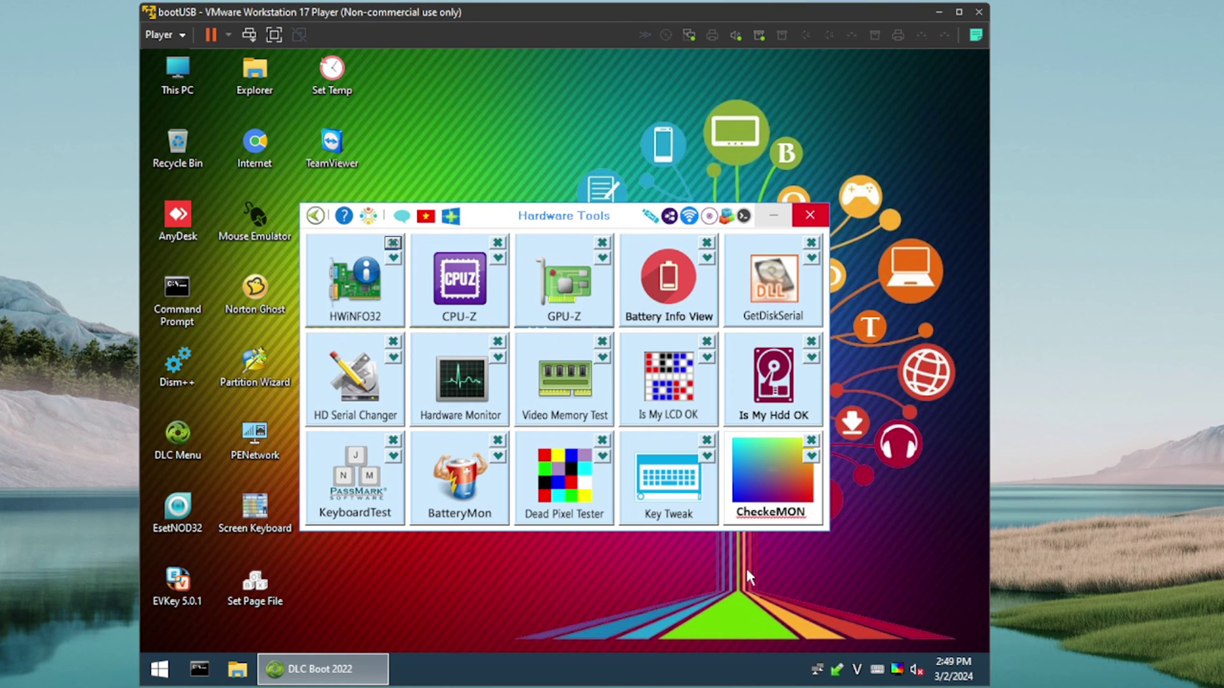
click(314, 220)
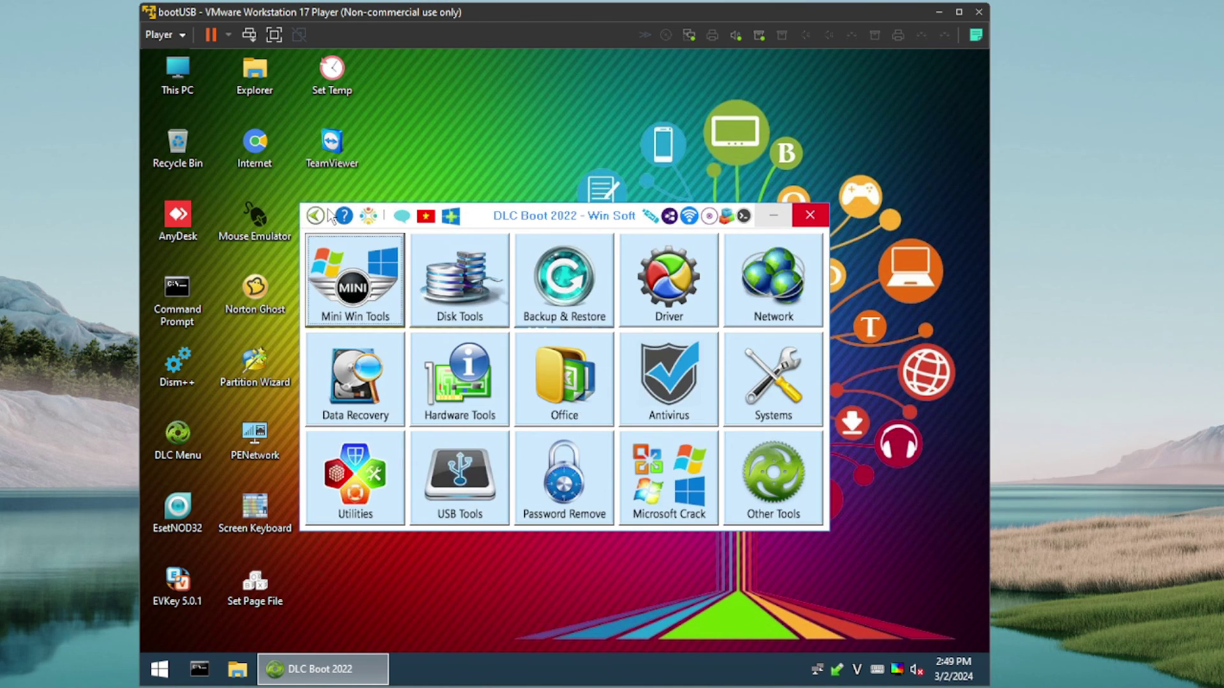
click(561, 386)
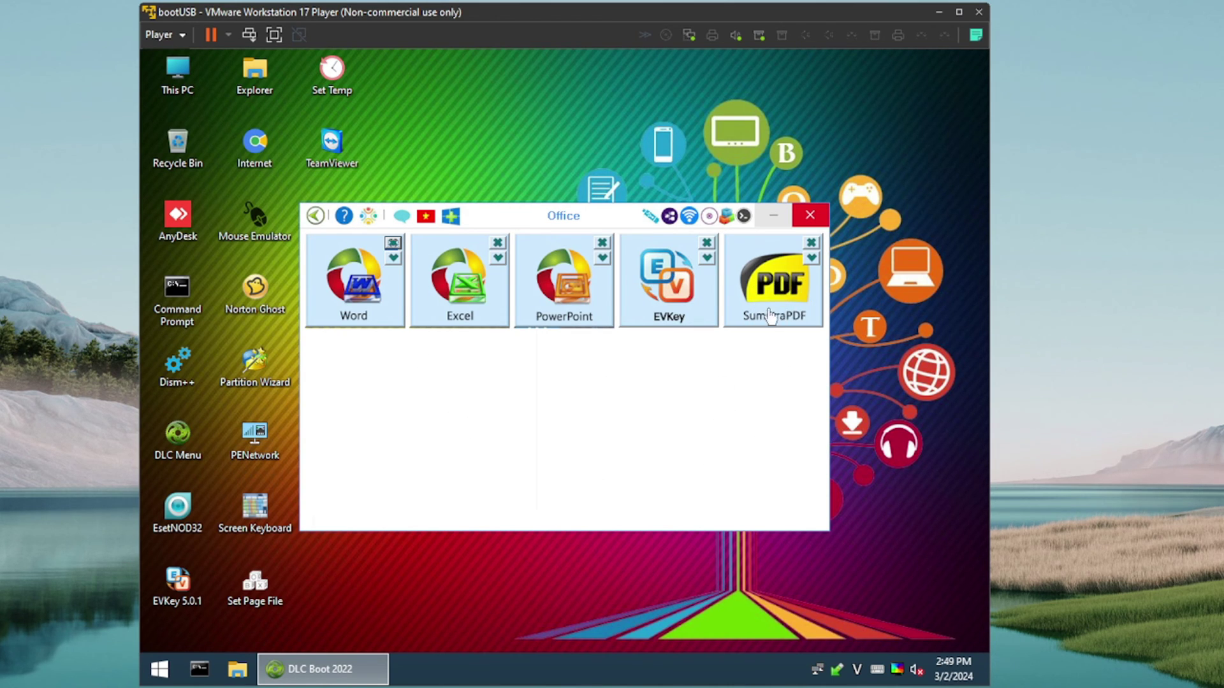
click(315, 217)
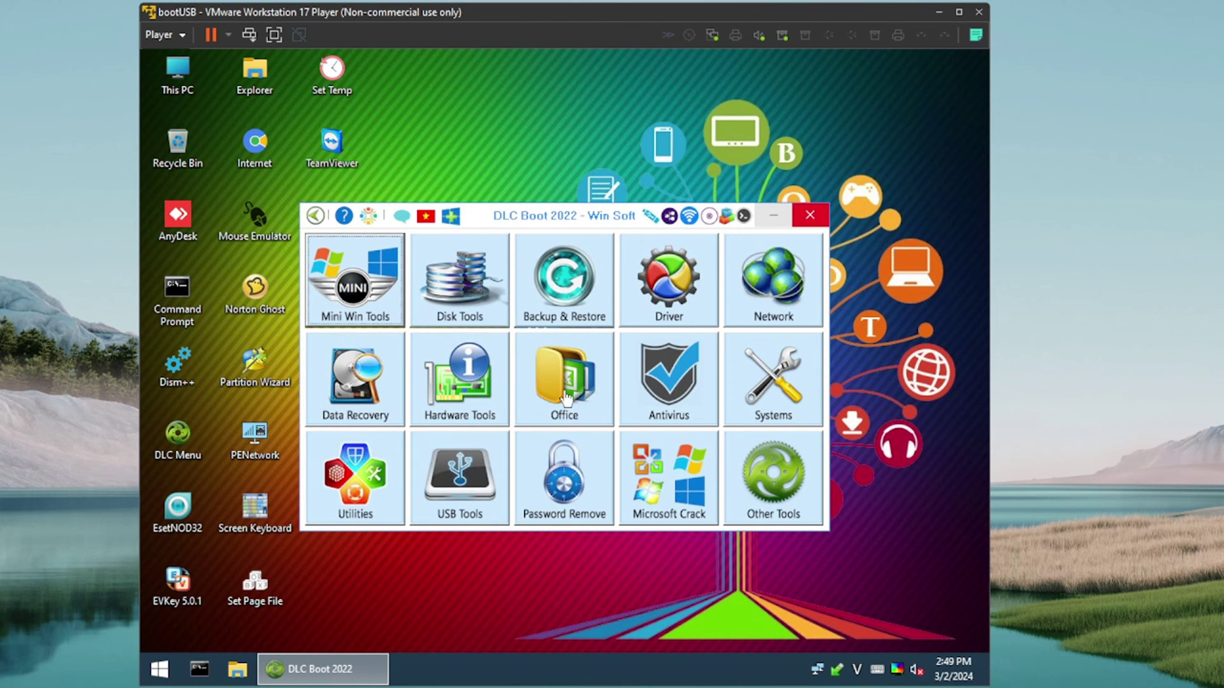
Step: Browse the Antivirus and Systems tool lists, returning to the main grid after each
click(664, 391)
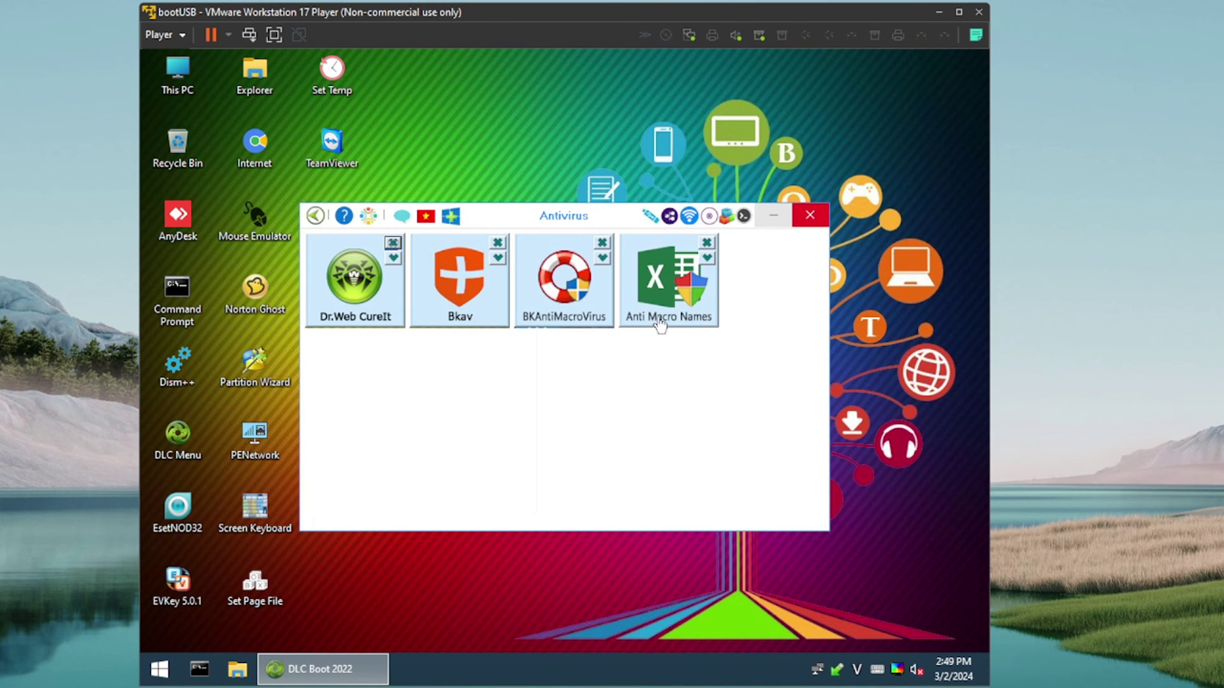
click(316, 216)
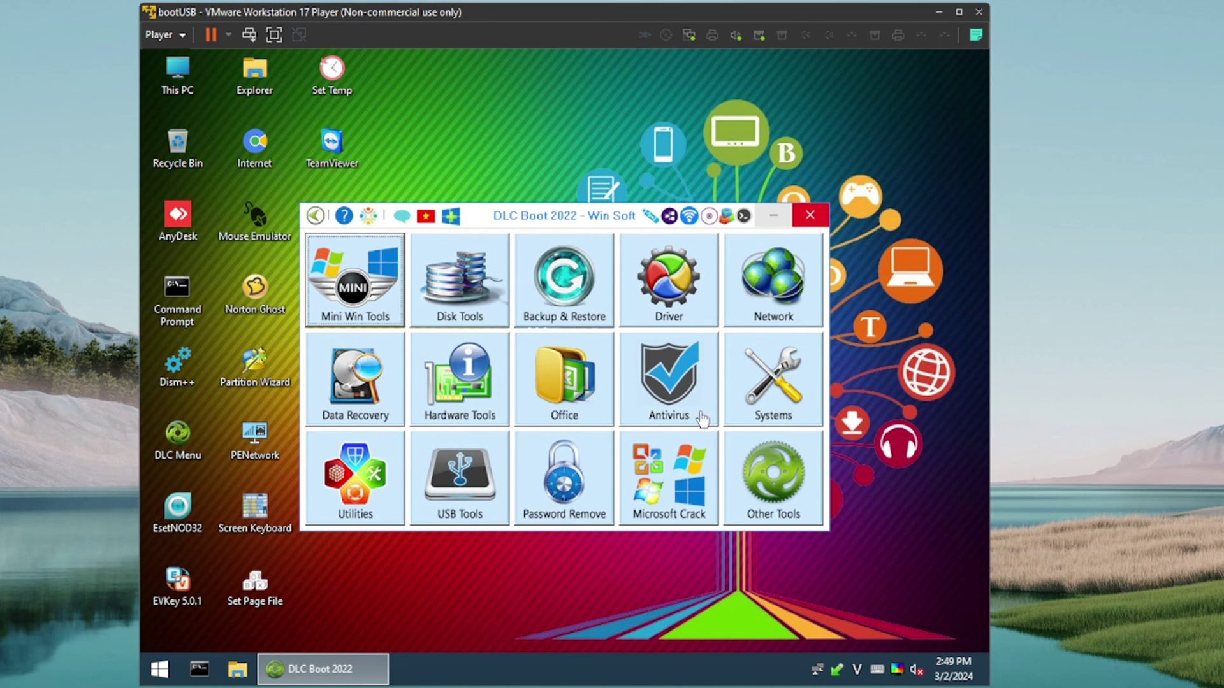
click(771, 402)
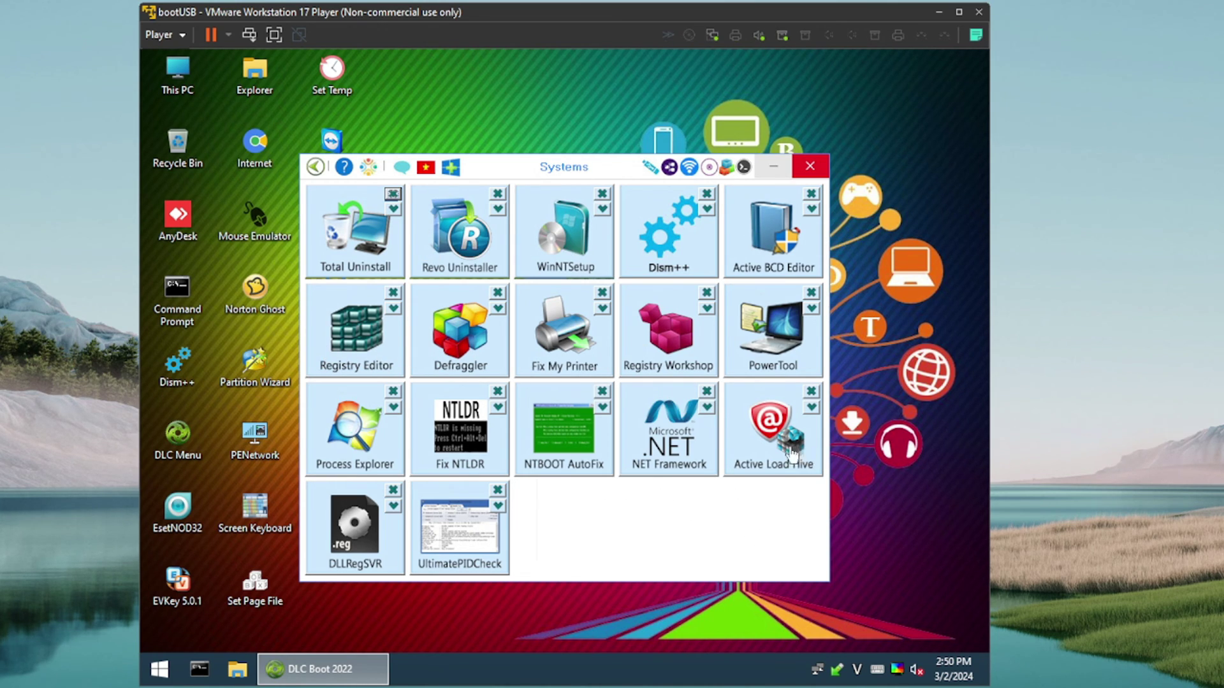
click(316, 166)
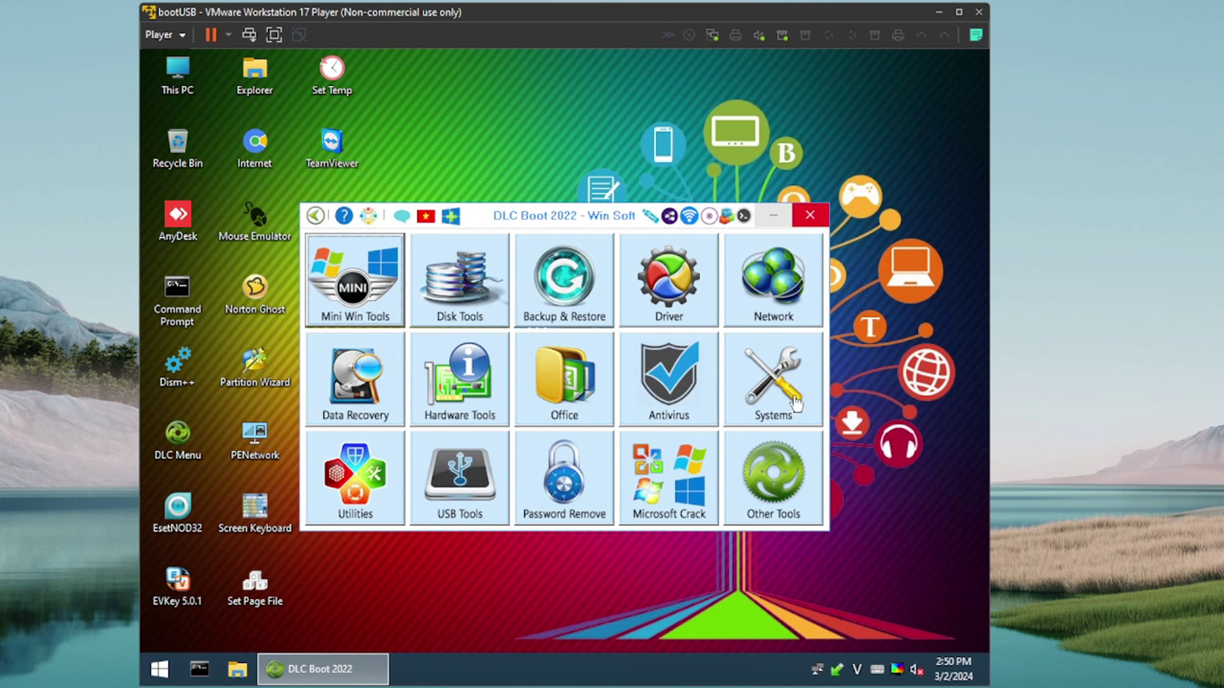
Step: Review the Utilities list (Total Commander, 7-Zip, CCleaner, Check File Hash), then return to the main grid
click(352, 501)
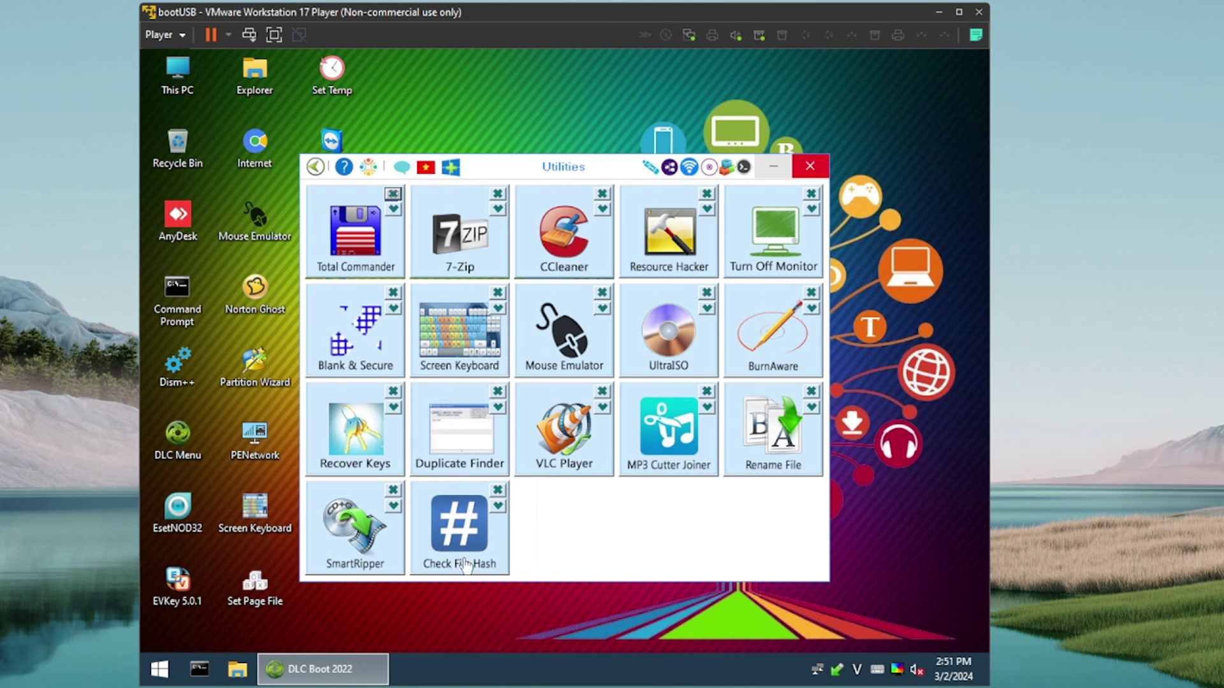
click(310, 173)
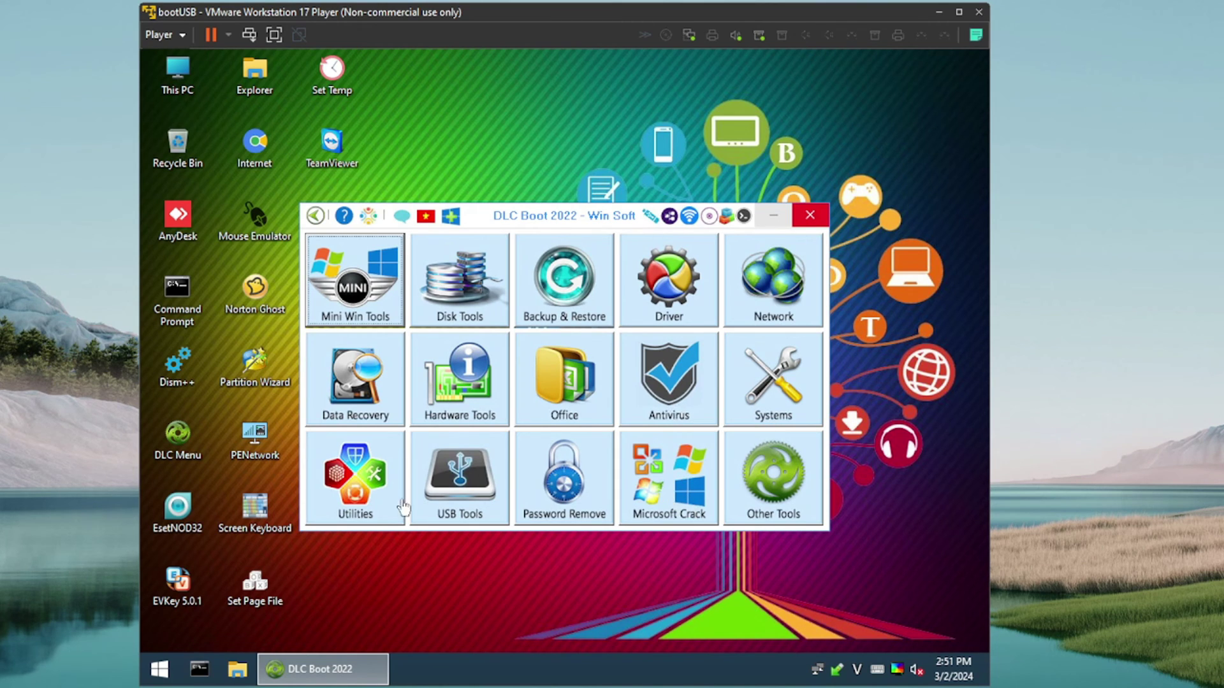
Step: Review the USB Tools list (Rufus, Test USB, SD Formatter, NTFS Protection), then return to the main grid
click(475, 504)
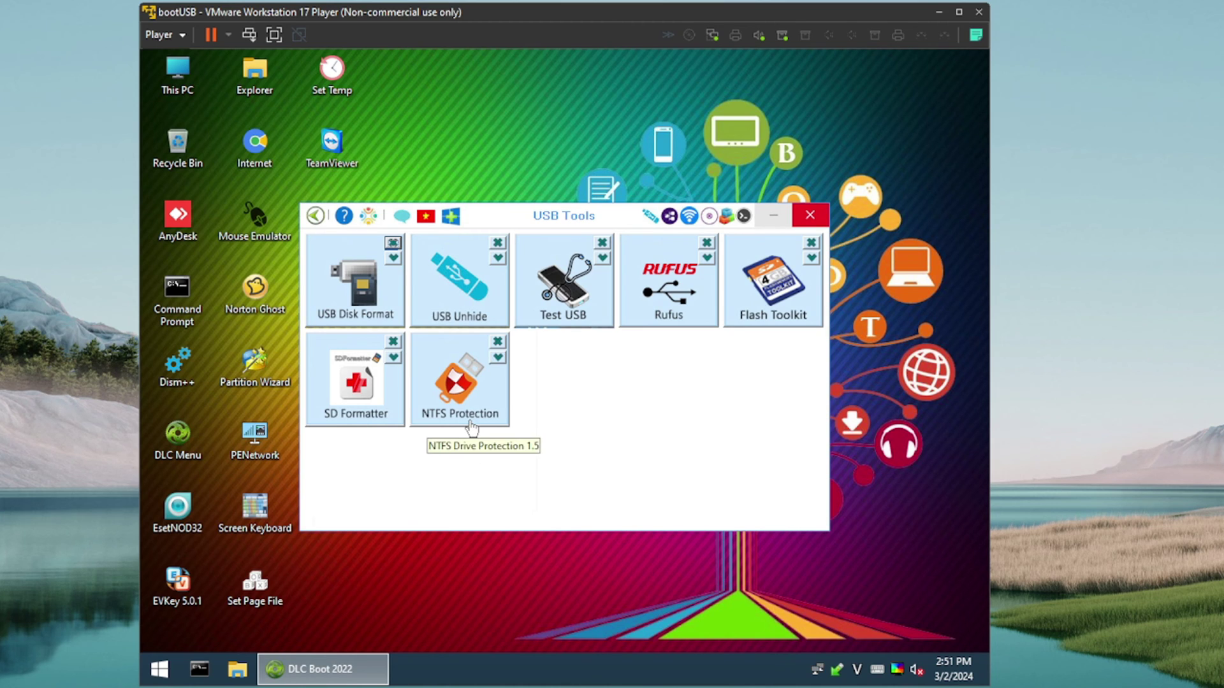
click(315, 216)
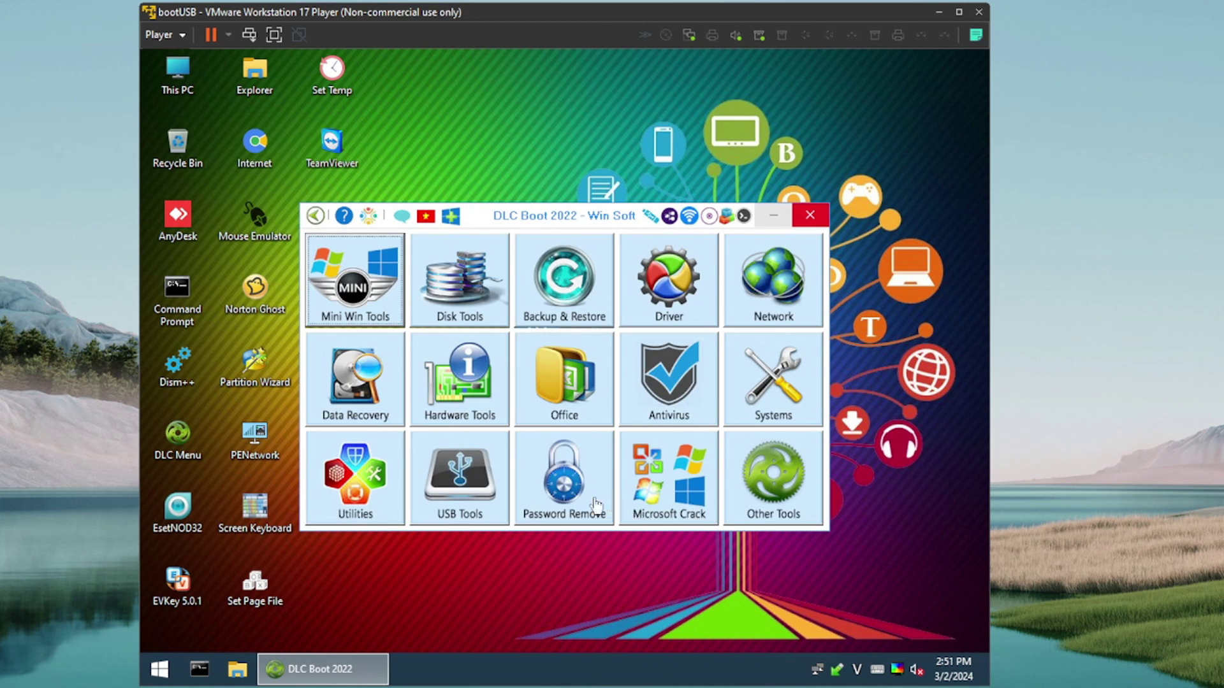
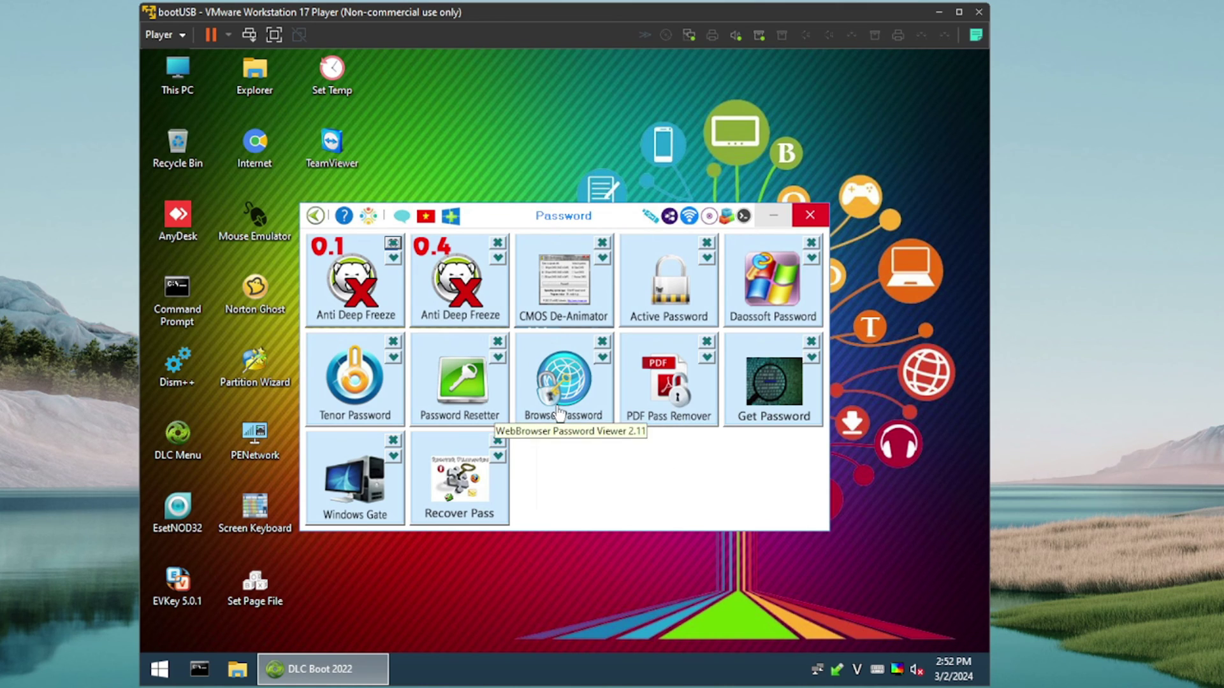
Step: Leave the Password tools for the main category menu and open the Microsoft Crack category
click(315, 217)
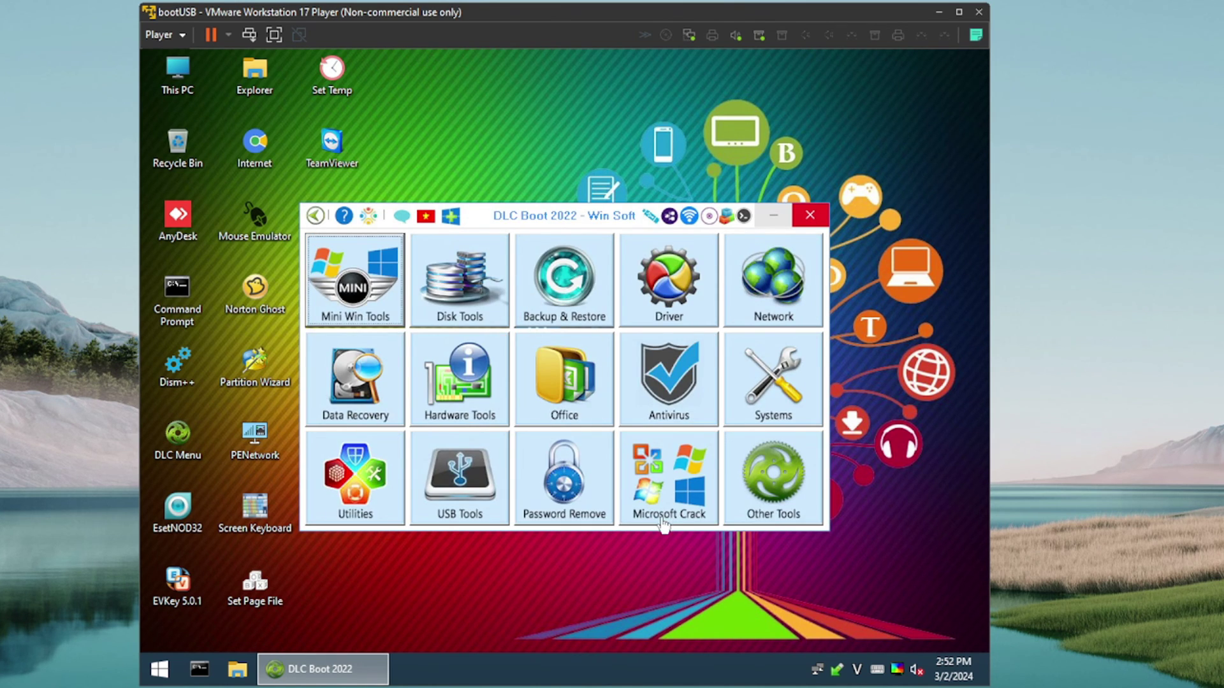
click(686, 488)
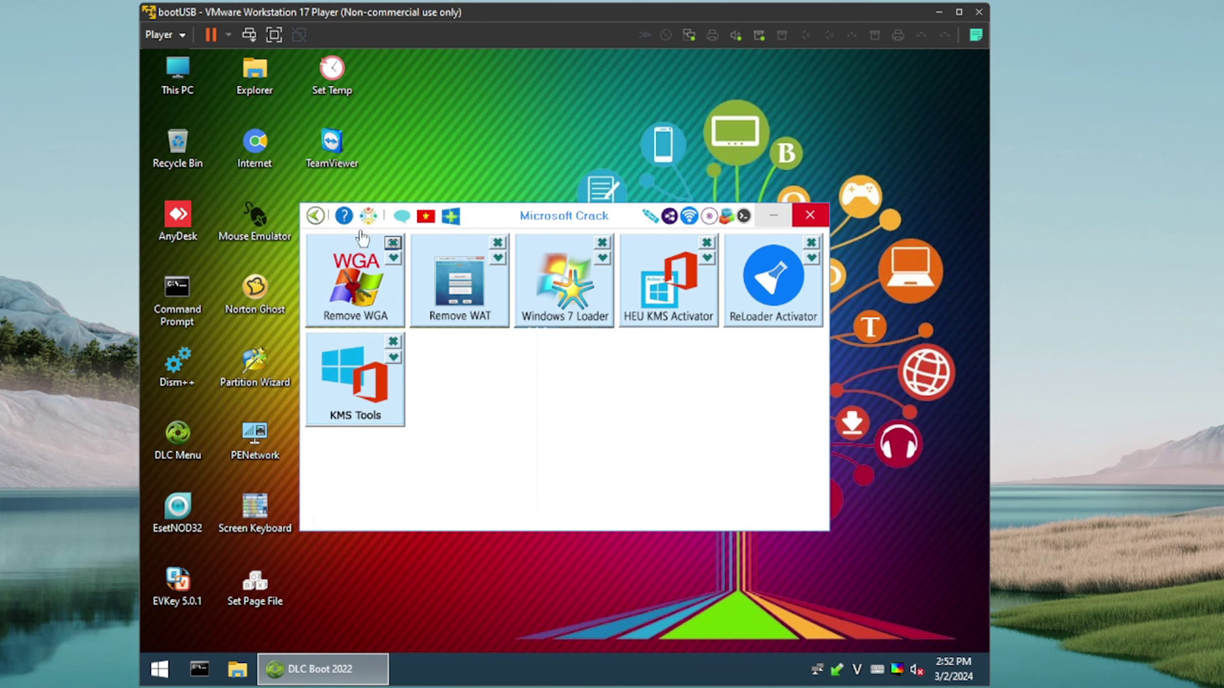
click(316, 215)
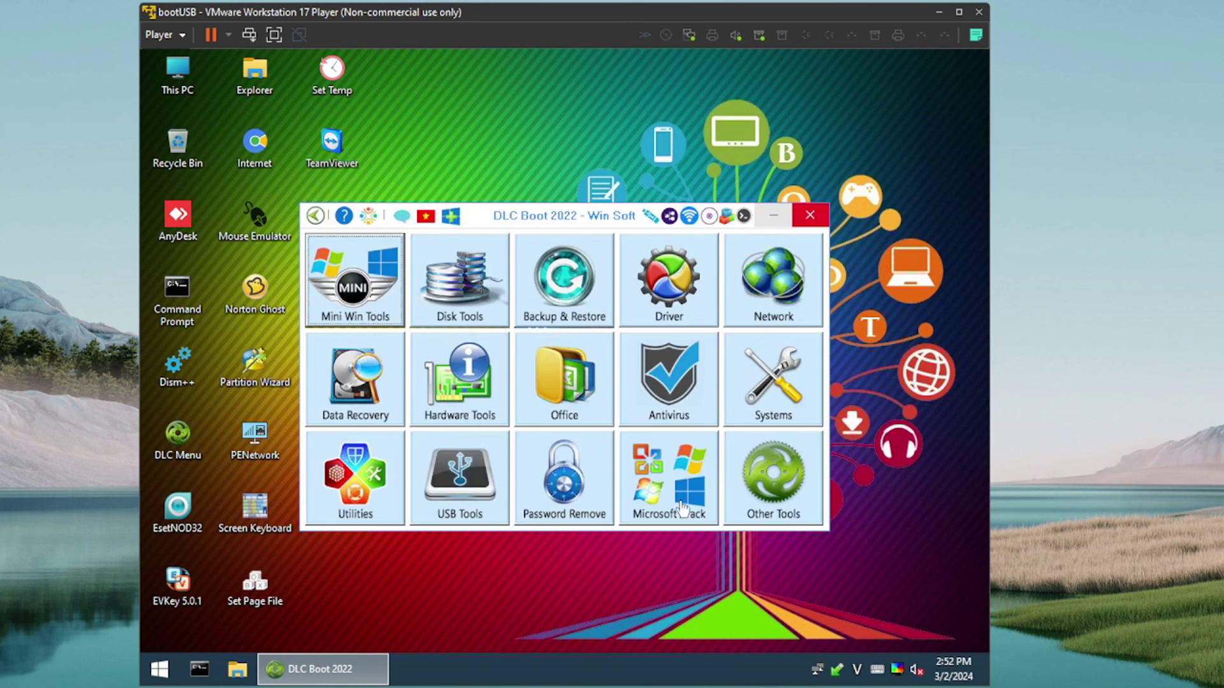
click(757, 513)
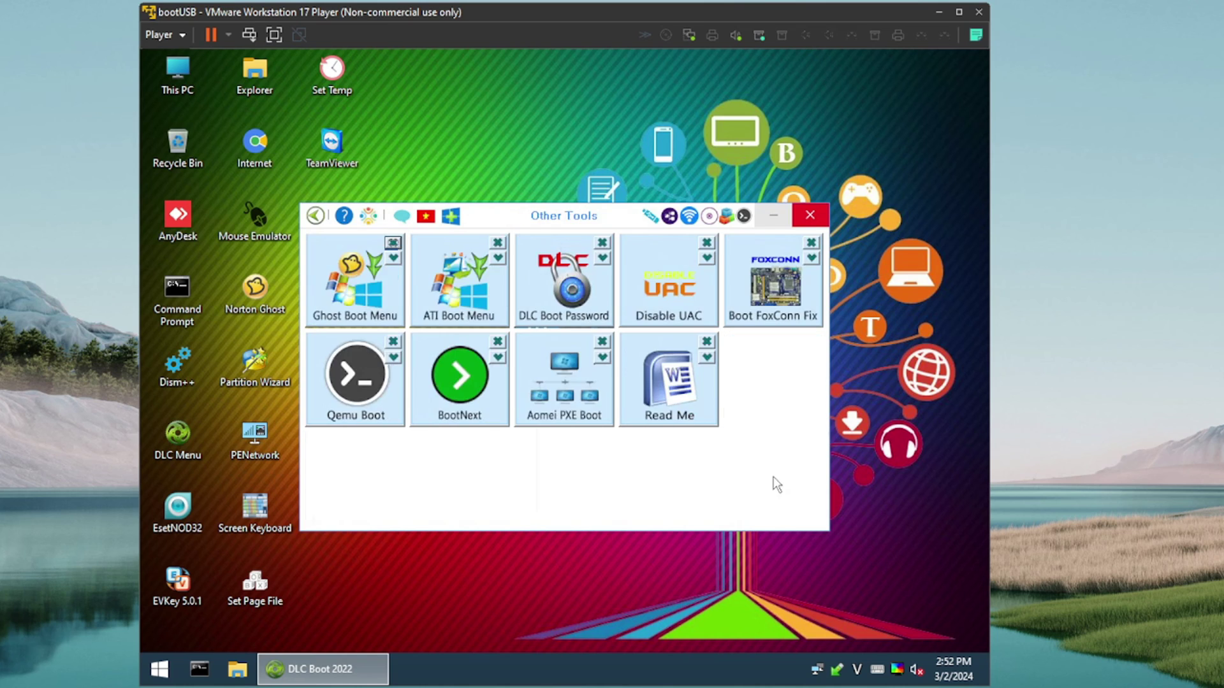
click(467, 297)
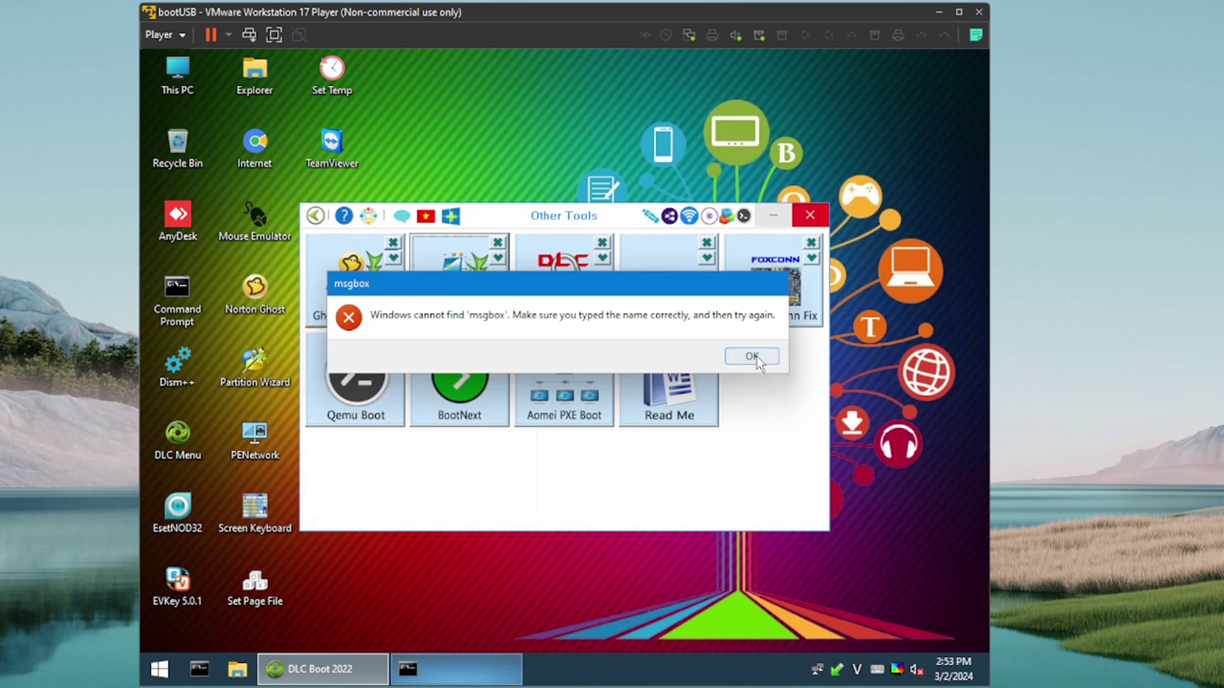
click(752, 357)
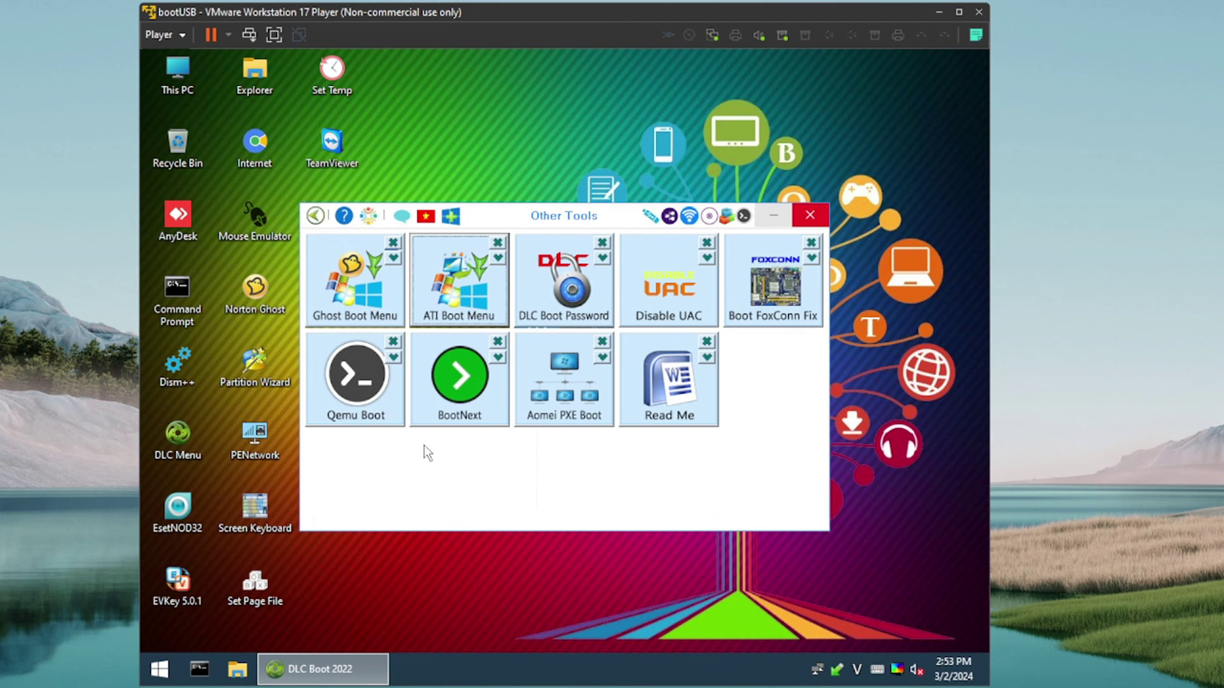
click(672, 418)
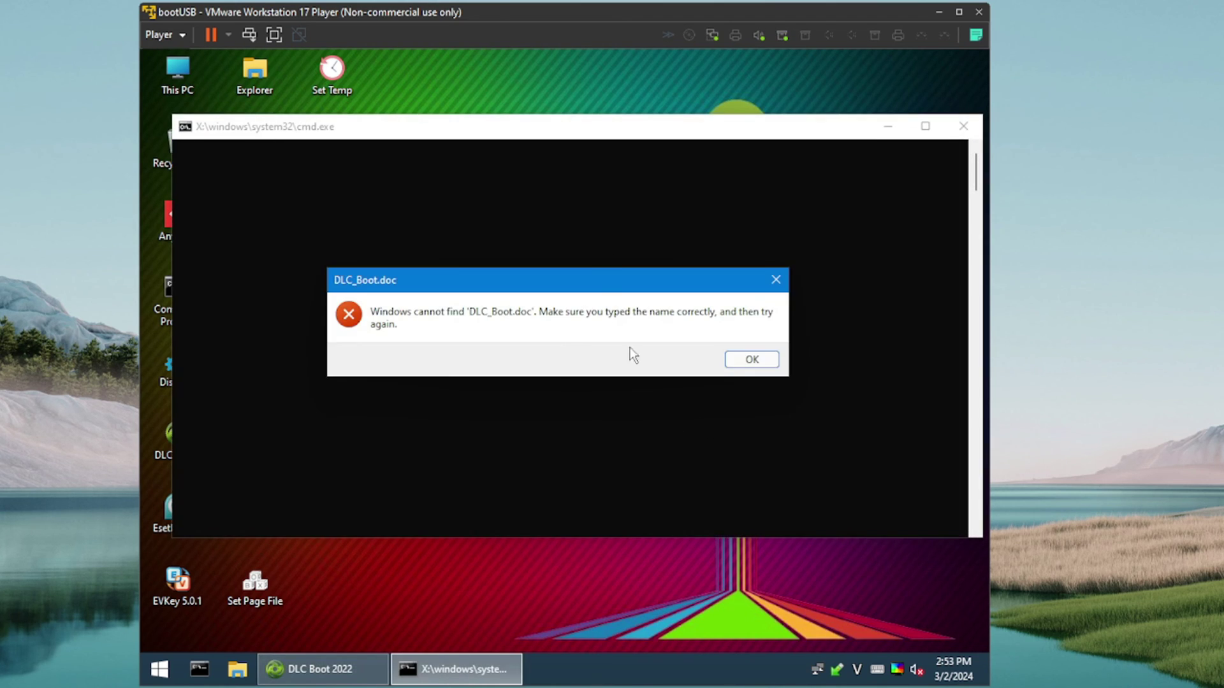
click(751, 360)
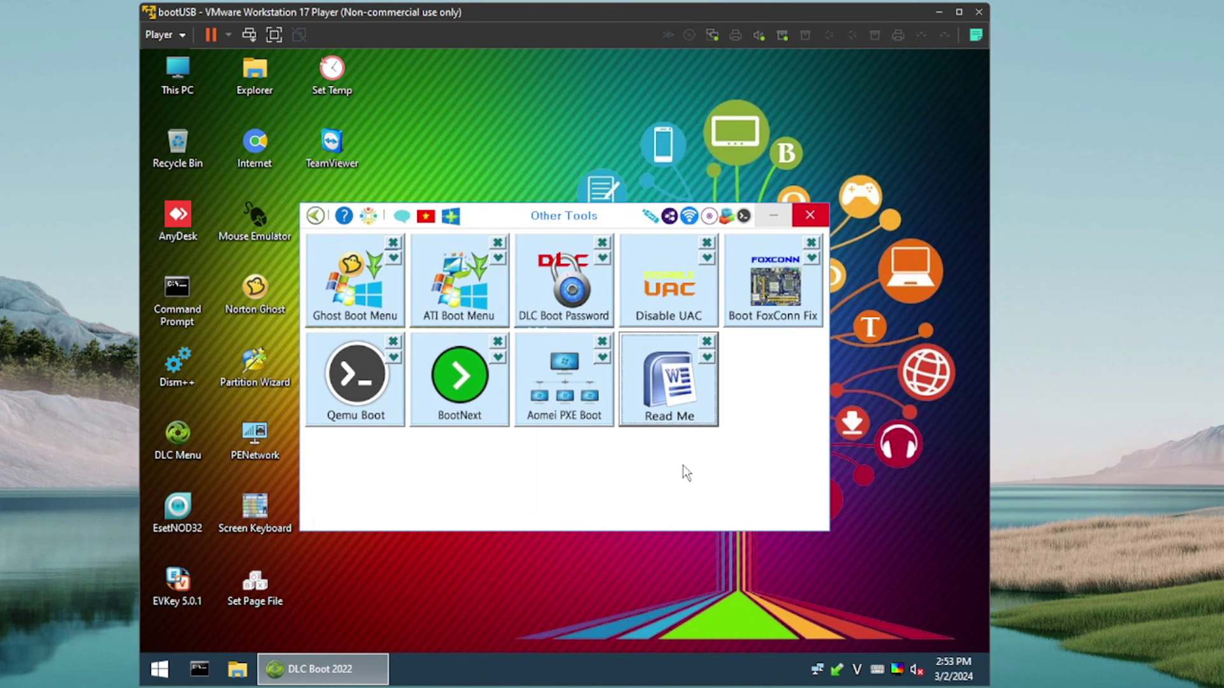
click(315, 219)
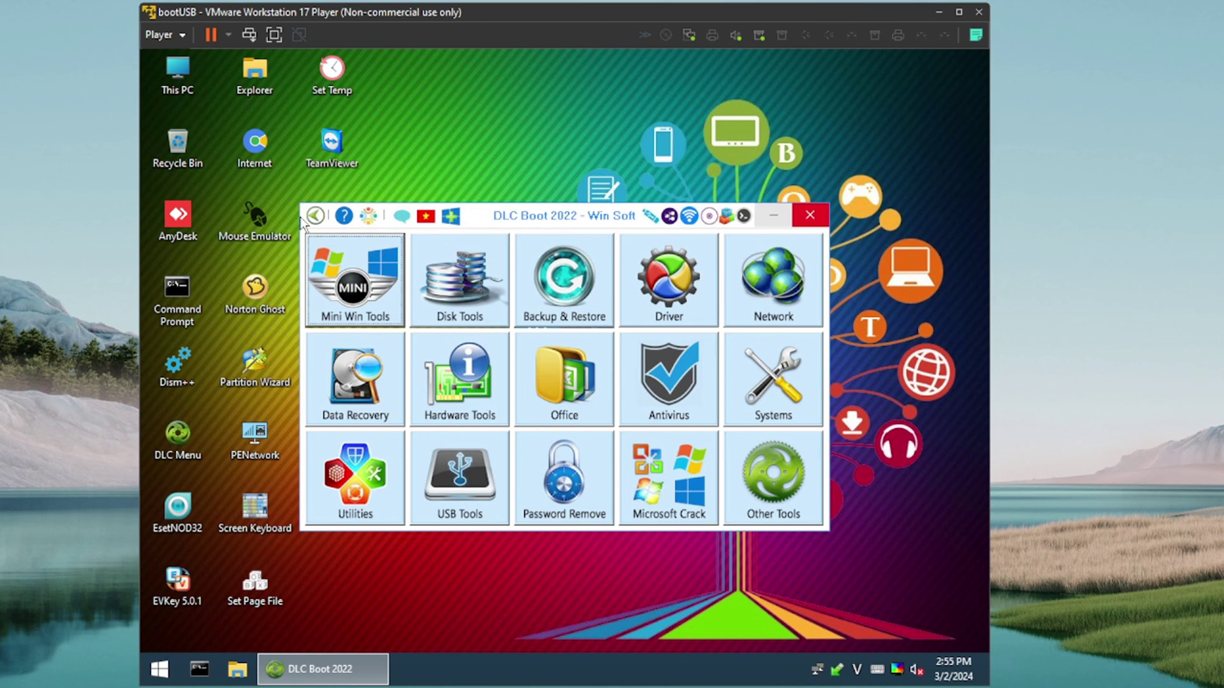
Step: Show the USB safe-removal drive list, then open the Start menu's All Programs list
click(837, 669)
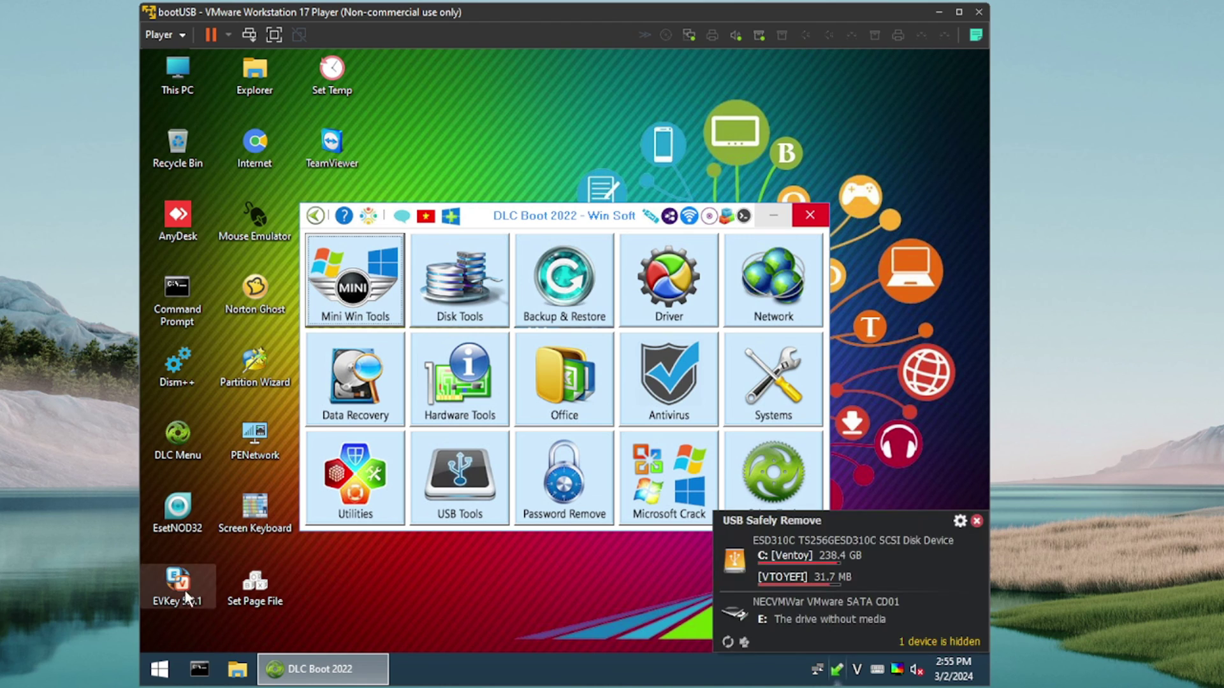
click(167, 677)
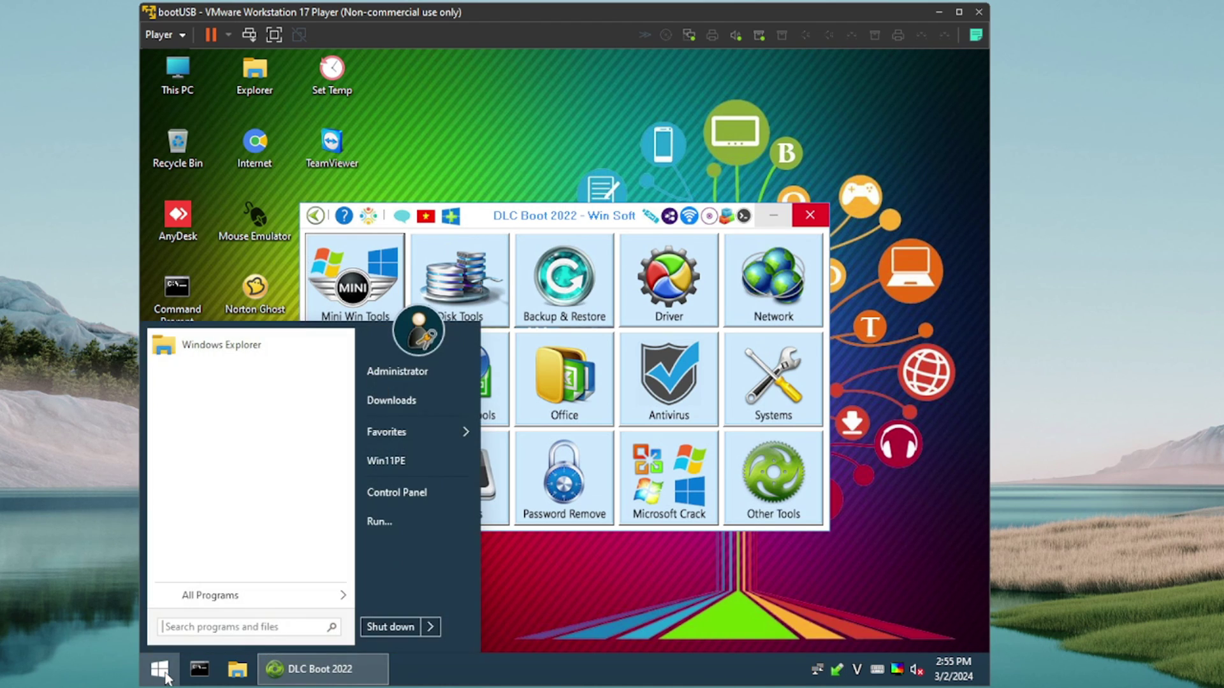
click(231, 597)
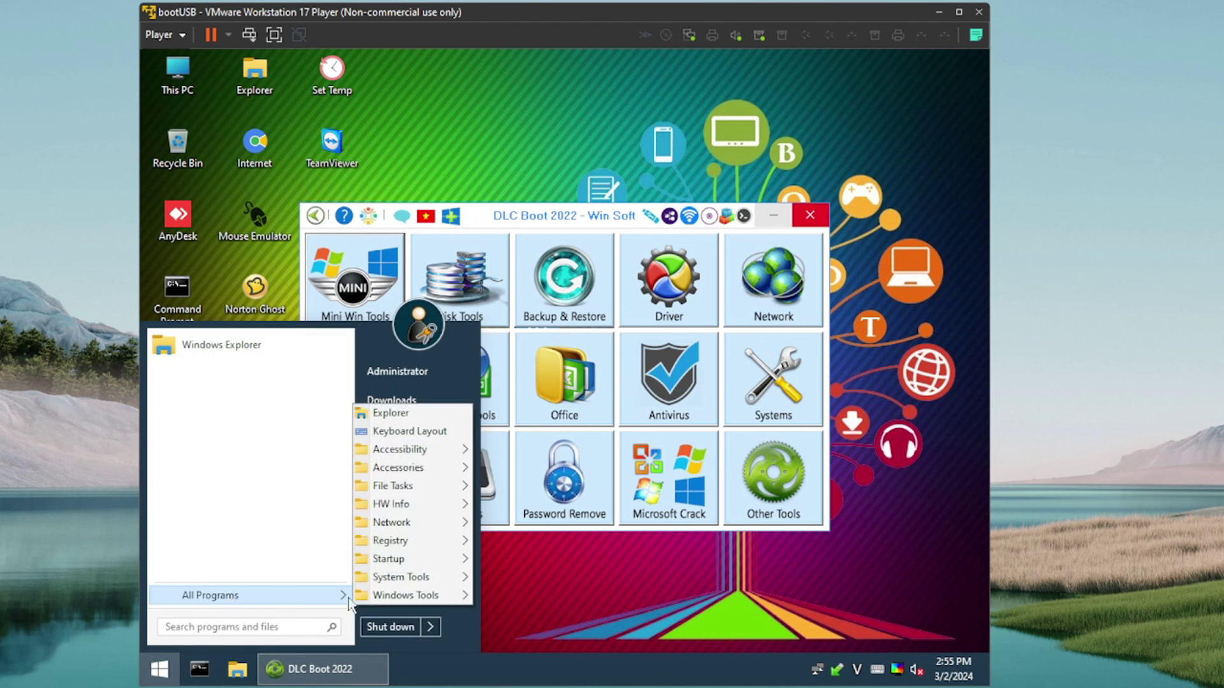
Step: Browse the Accessibility, HW Info and Windows Tools folders, then close all menus
mouse_move(400, 450)
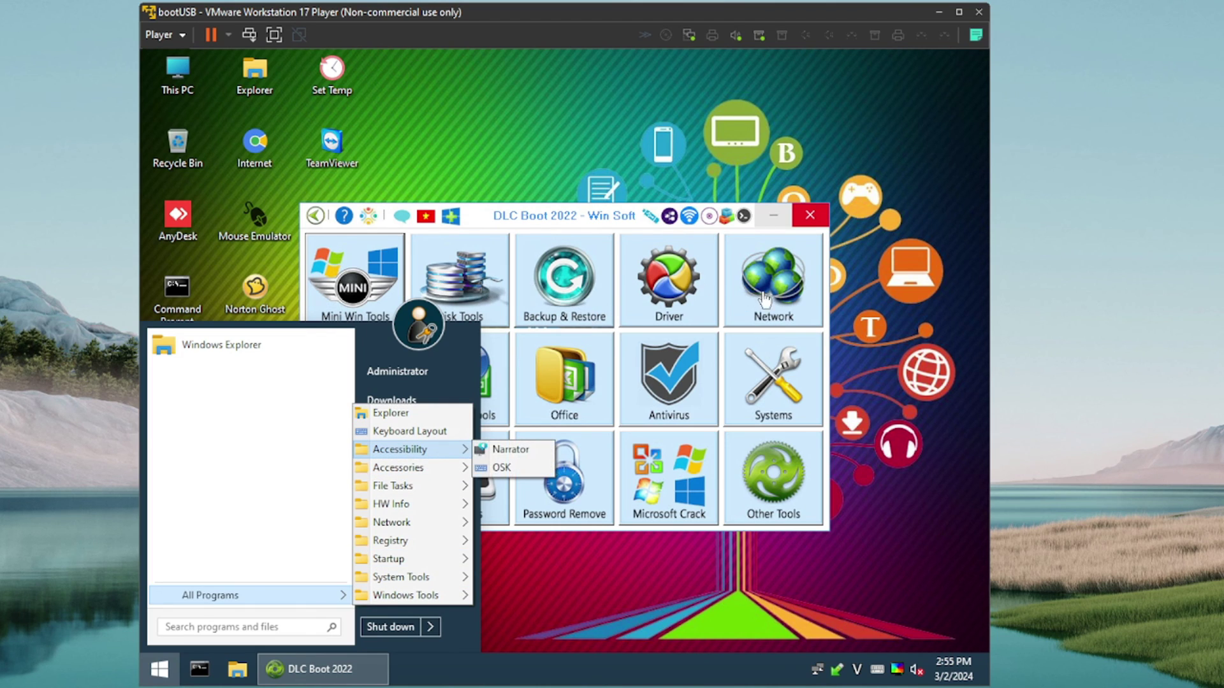
mouse_move(408, 494)
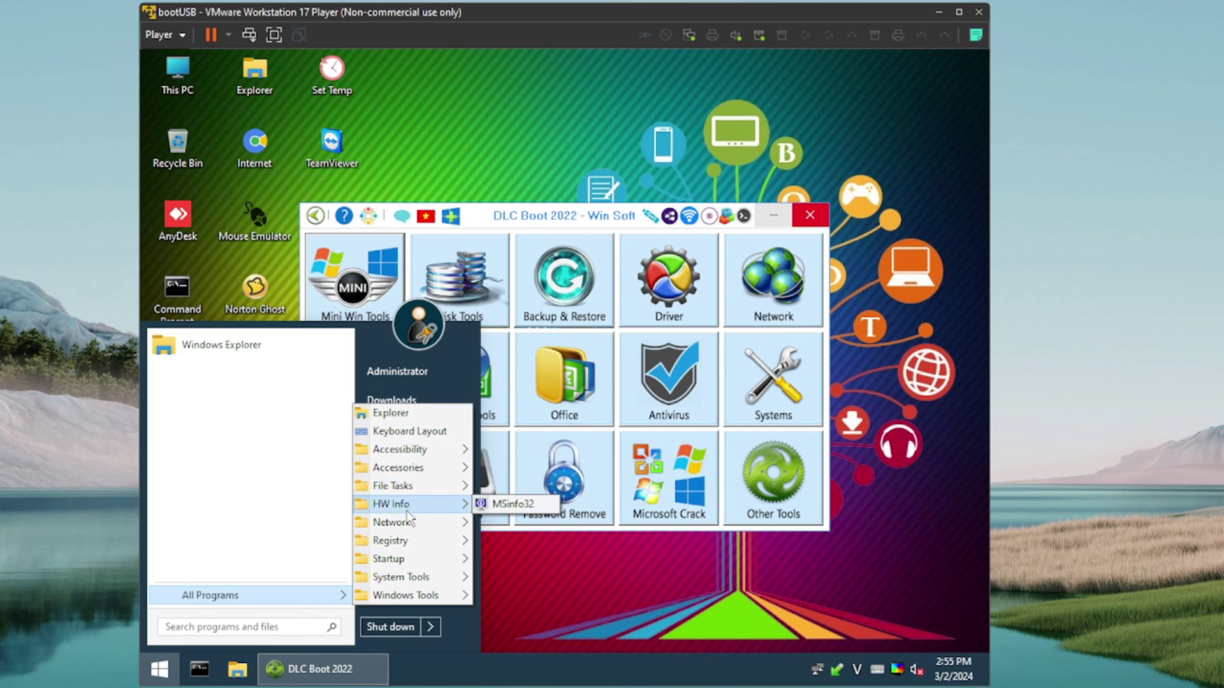
mouse_move(408, 603)
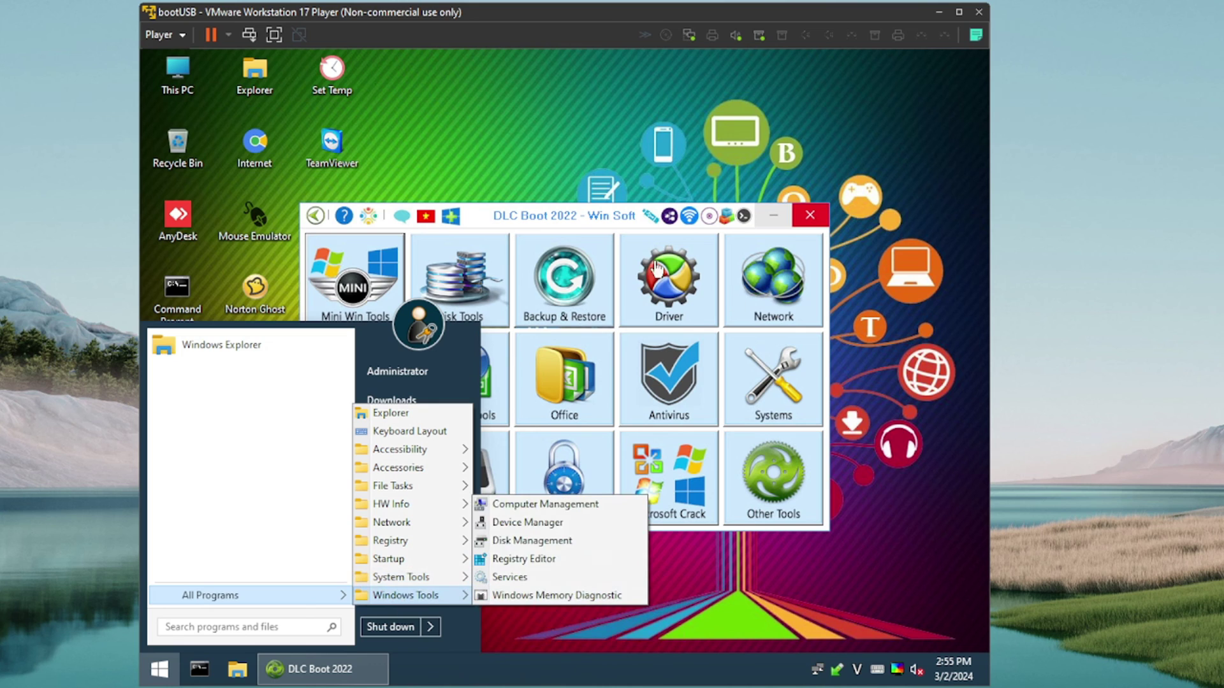
click(563, 211)
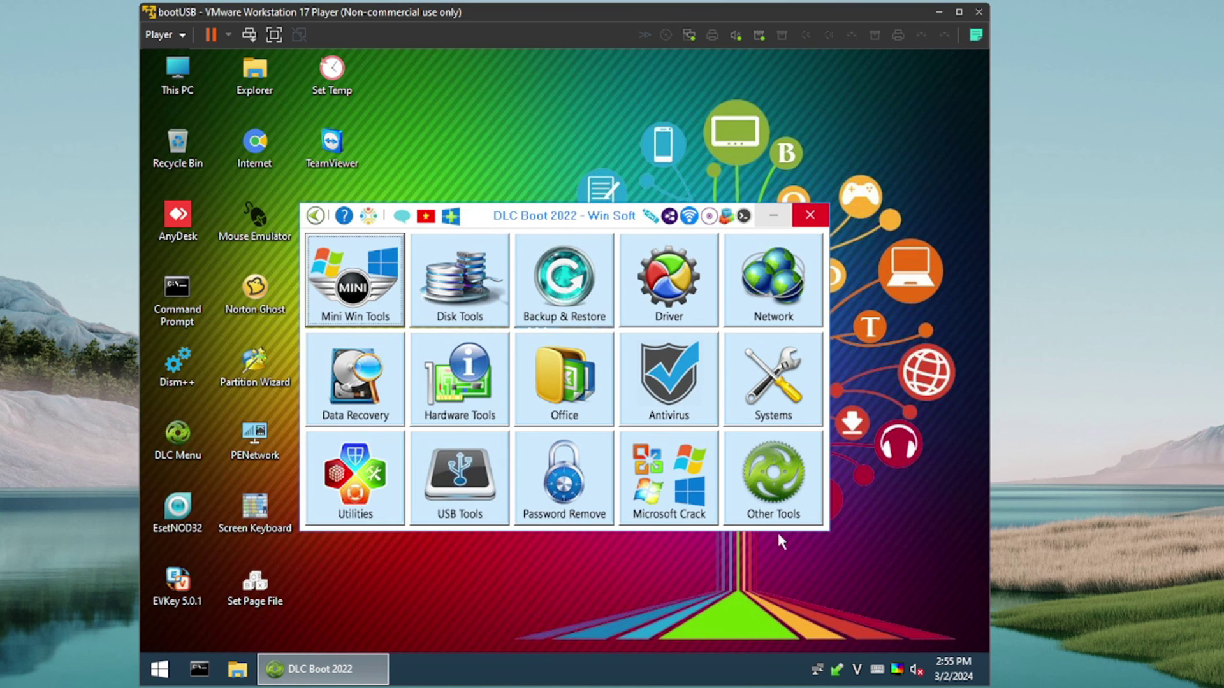